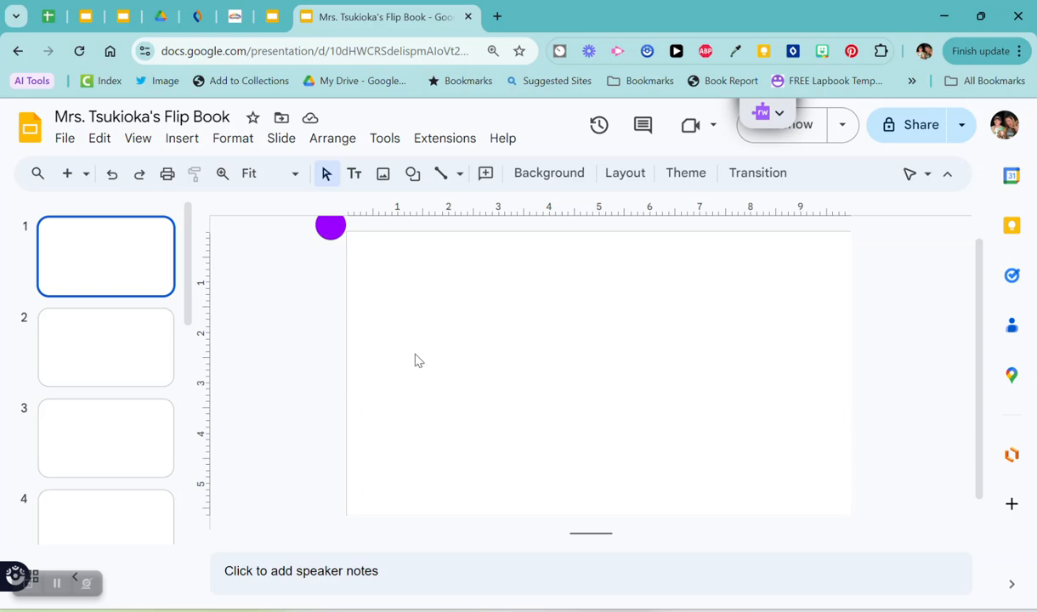
Step through slides 1 to 10 to examine how the purple circle moves from one frame to the following one.
{"action": "scroll", "coordinate": [121, 323], "scroll_direction": "down", "scroll_amount": 2}
{"action": "scroll", "coordinate": [122, 323], "scroll_direction": "down", "scroll_amount": 5}
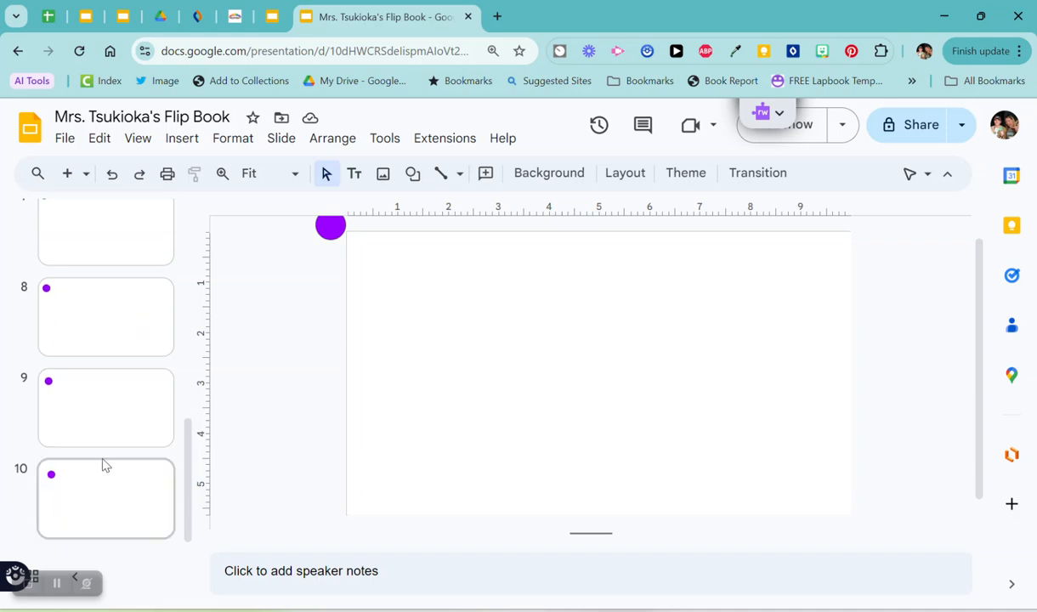
{"action": "scroll", "coordinate": [98, 521], "scroll_direction": "up", "scroll_amount": 2}
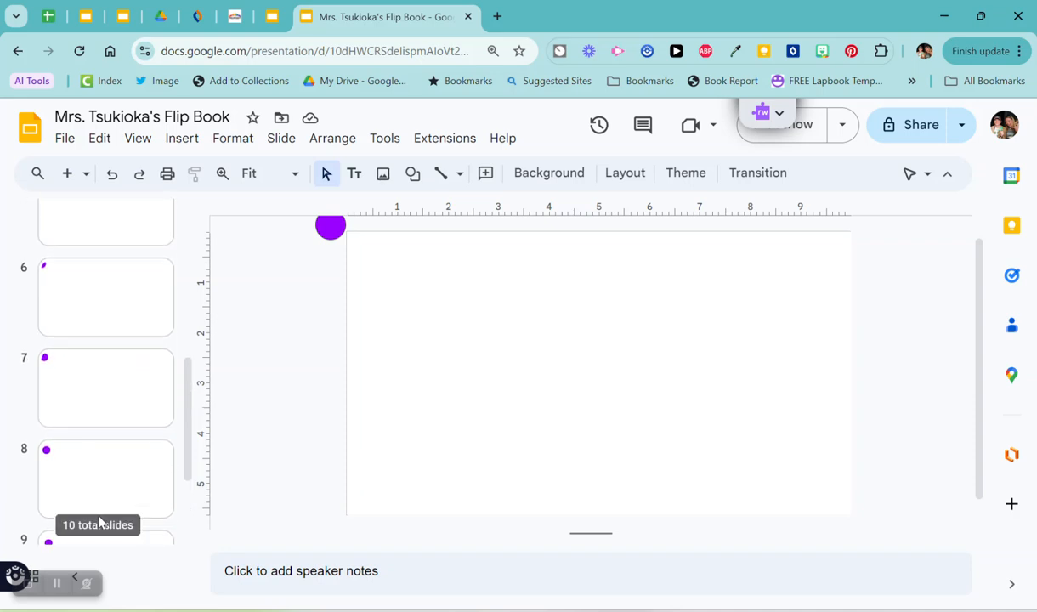
{"action": "scroll", "coordinate": [106, 422], "scroll_direction": "up", "scroll_amount": 2}
{"action": "scroll", "coordinate": [106, 423], "scroll_direction": "up", "scroll_amount": 3}
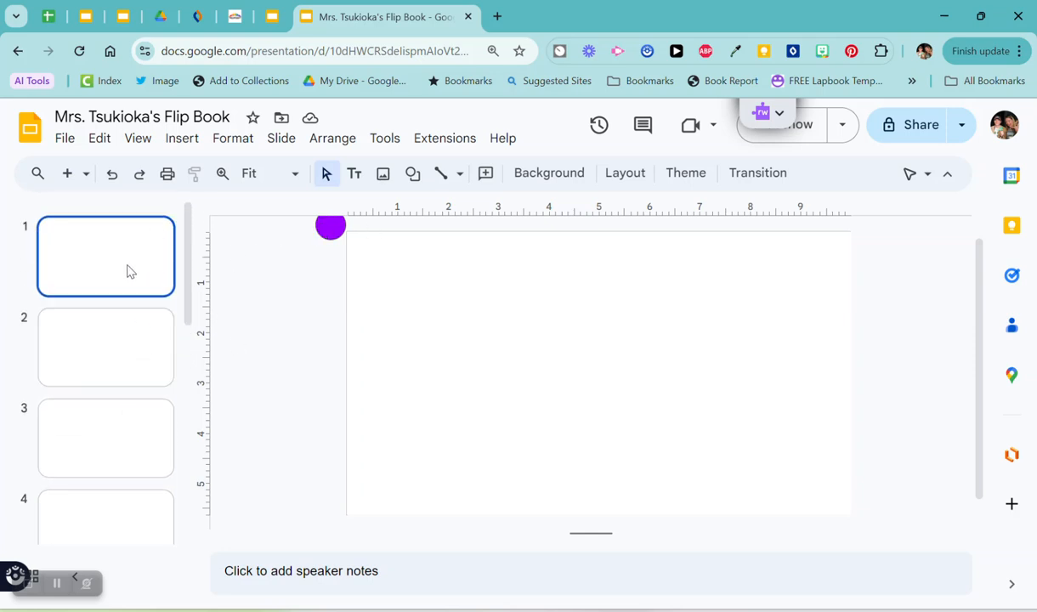
{"action": "key", "text": "Down"}
{"action": "key", "text": "Down"}
{"action": "key", "text": "Down"}
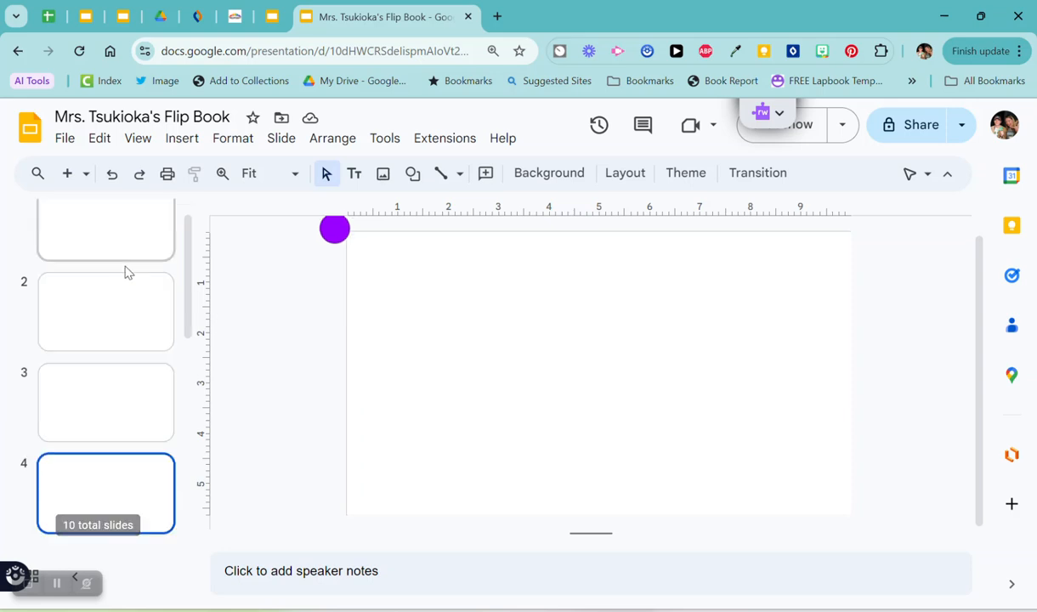
{"action": "key", "text": "Down"}
{"action": "key", "text": "Down"}
{"action": "key", "text": "Down"}
{"action": "key", "text": "Down"}
{"action": "key", "text": "Down"}
{"action": "key", "text": "Down"}
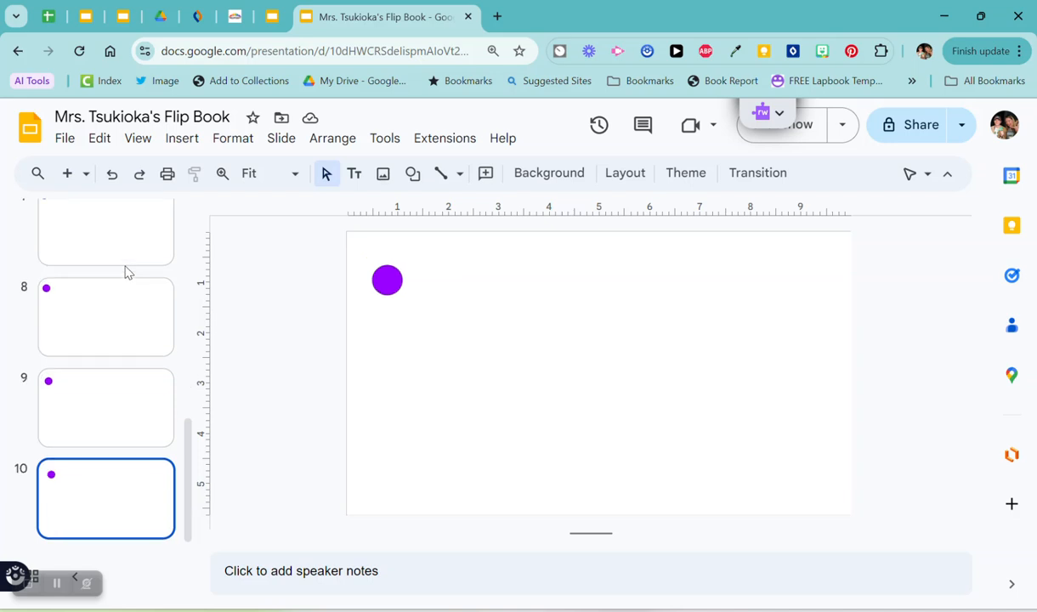
{"action": "key", "text": "Up"}
{"action": "key", "text": "Home"}
{"action": "key", "text": "Down"}
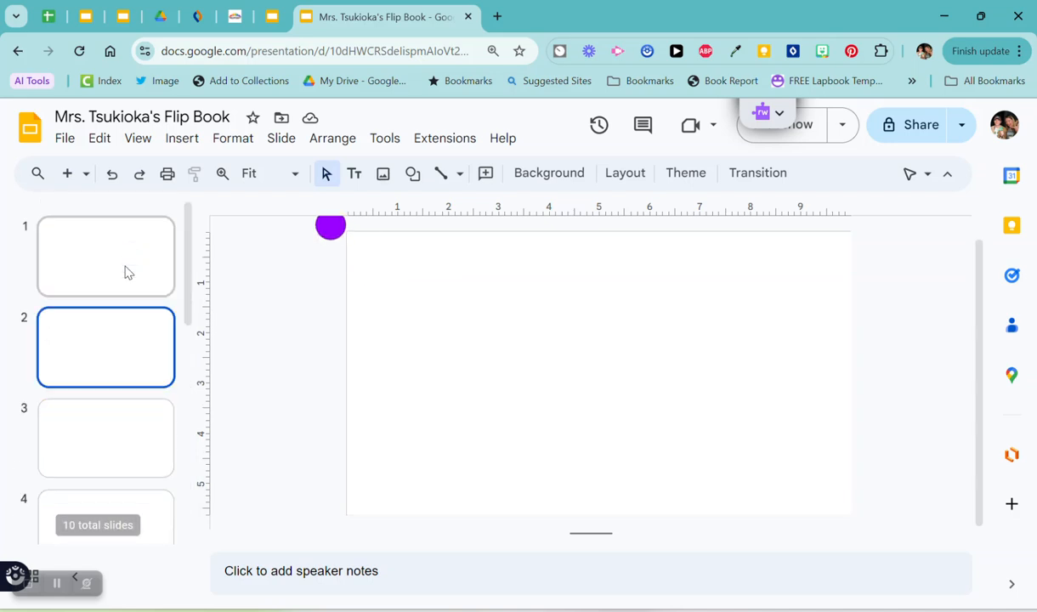
{"action": "key", "text": "End"}
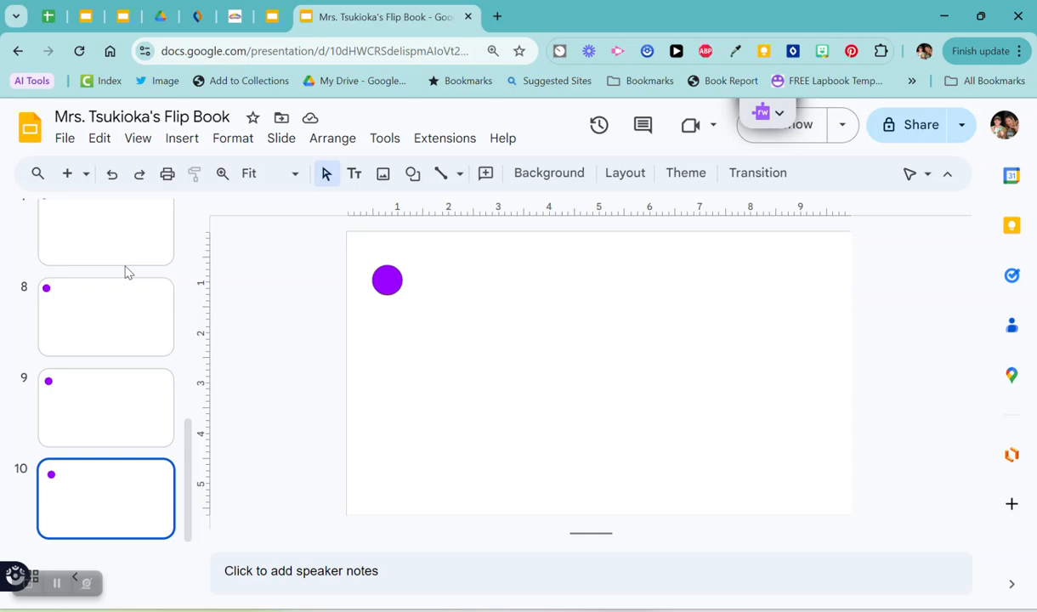
Duplicate slide 10 and nudge the purple circle one increment down and one to the right on slide 11.
{"action": "right_click", "coordinate": [90, 511]}
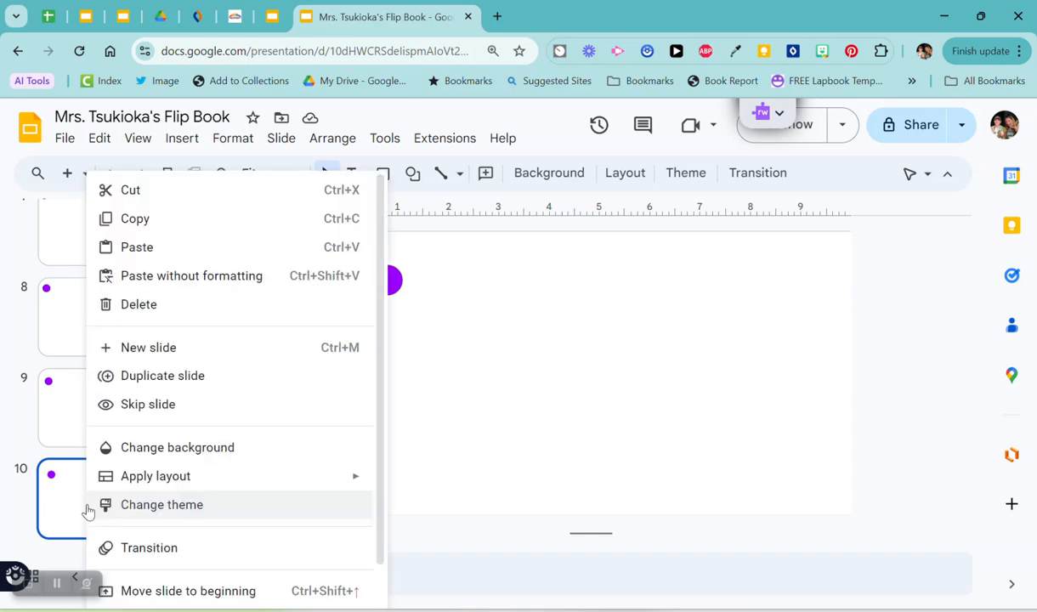
{"action": "left_click", "coordinate": [162, 378]}
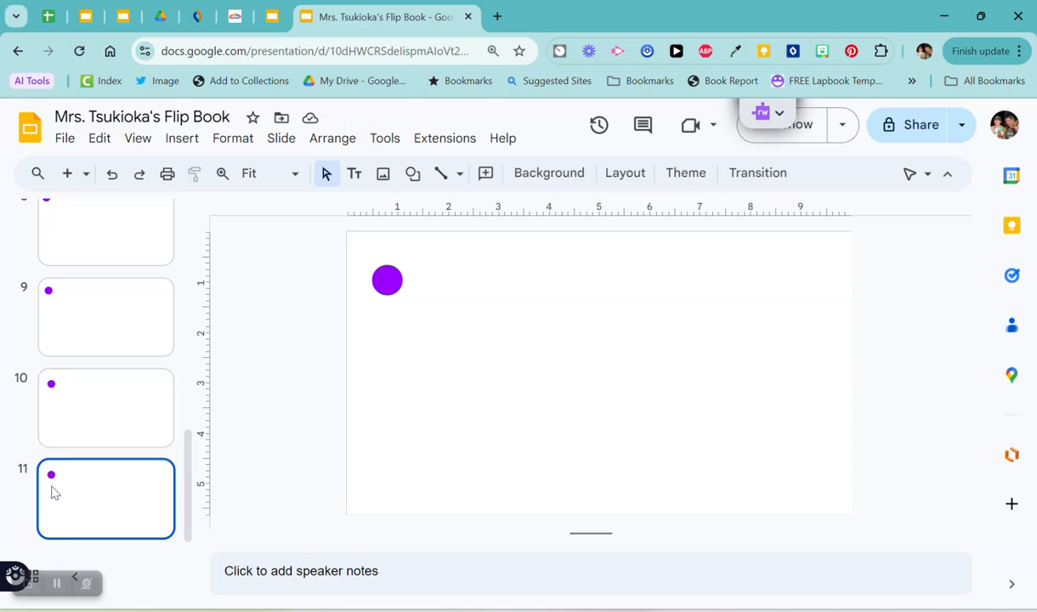
{"action": "left_click", "coordinate": [383, 280]}
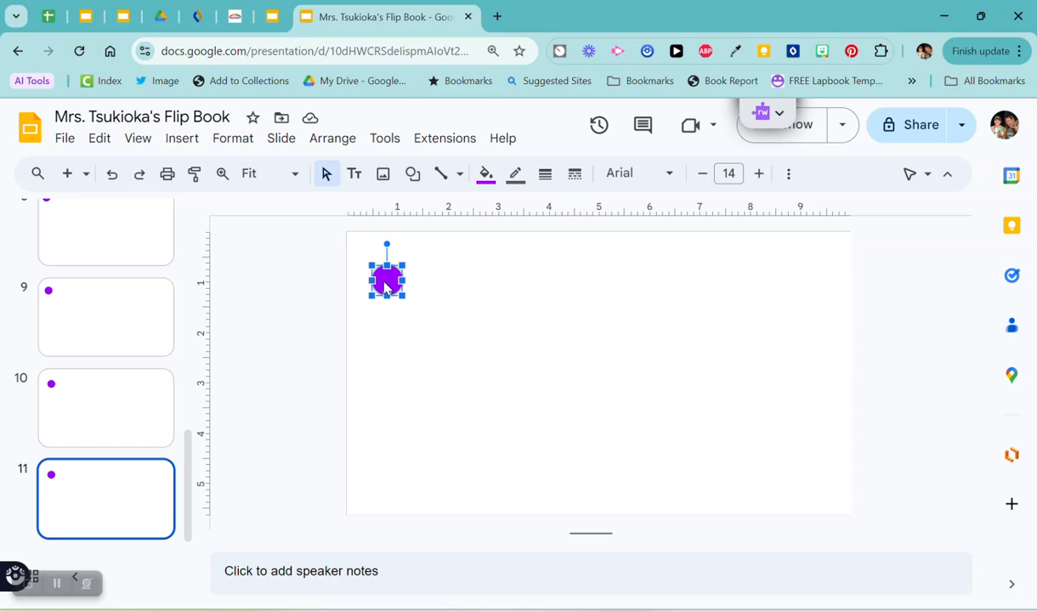
{"action": "left_click_drag", "start_coordinate": [386, 288], "coordinate": [386, 291]}
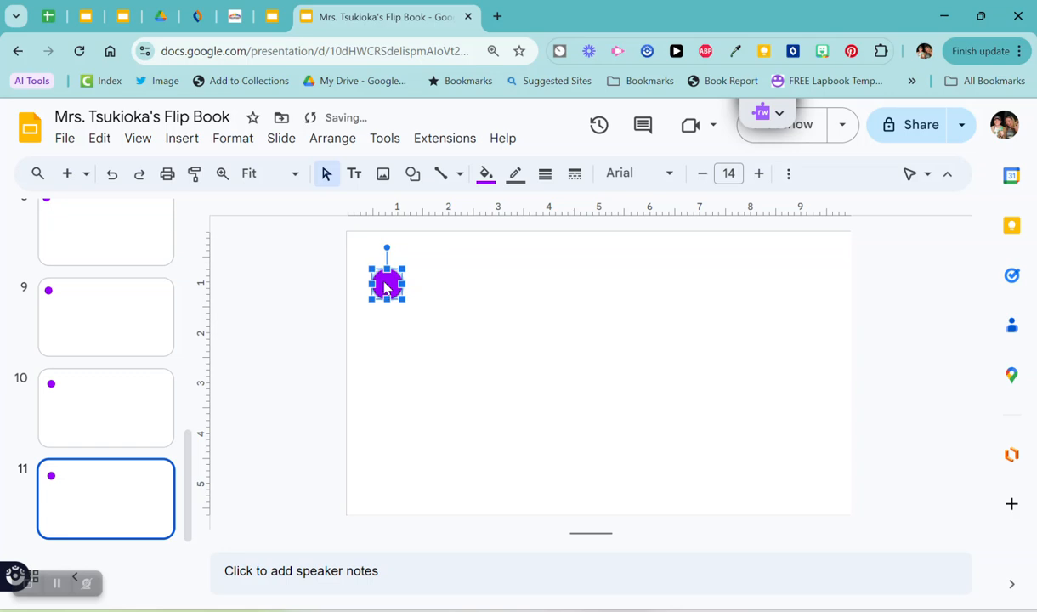
{"action": "key", "text": "Right"}
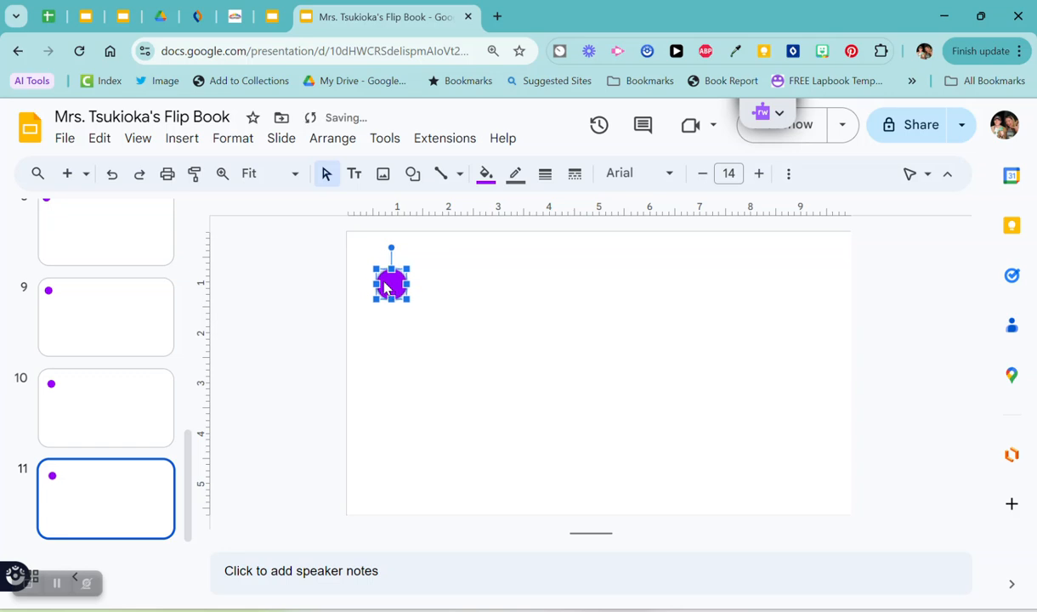
Duplicate slide 11 and nudge the purple circle one increment down and one to the right on slide 12.
{"action": "right_click", "coordinate": [69, 496]}
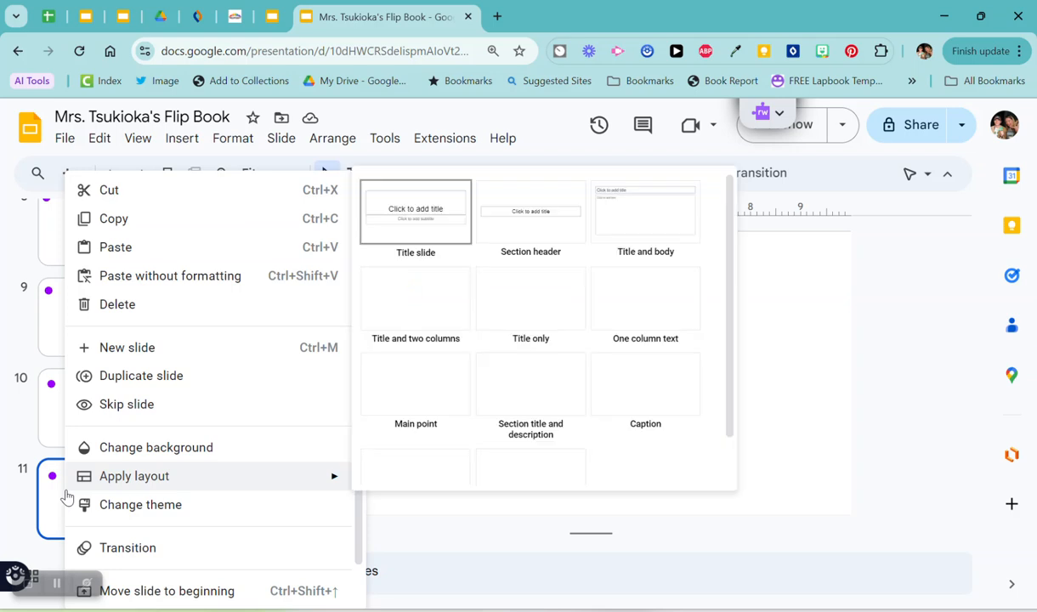
{"action": "left_click", "coordinate": [141, 382]}
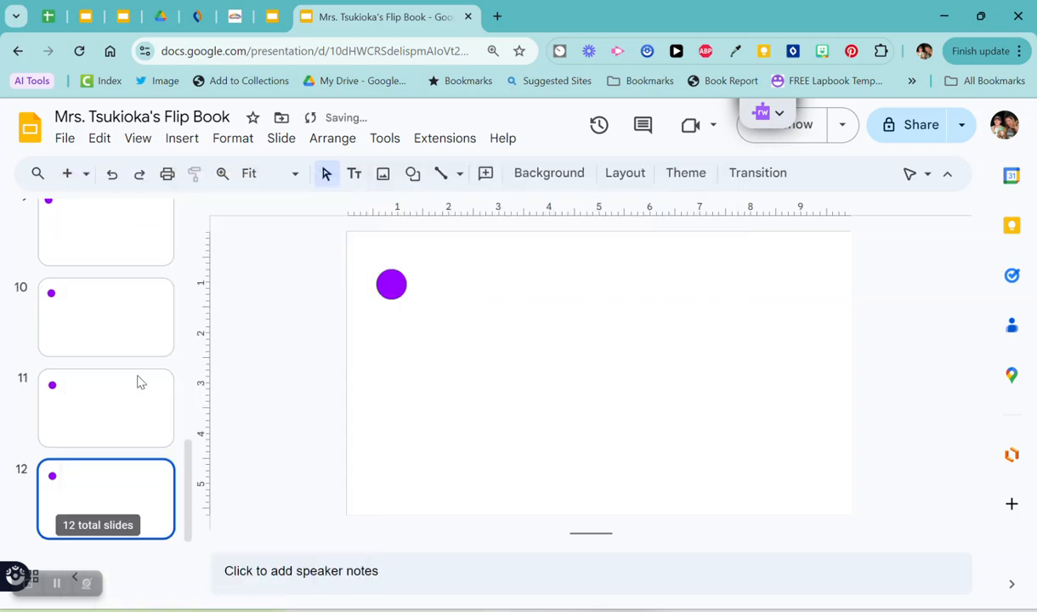
{"action": "left_click", "coordinate": [384, 282]}
{"action": "key", "text": "Down"}
{"action": "key", "text": "Right"}
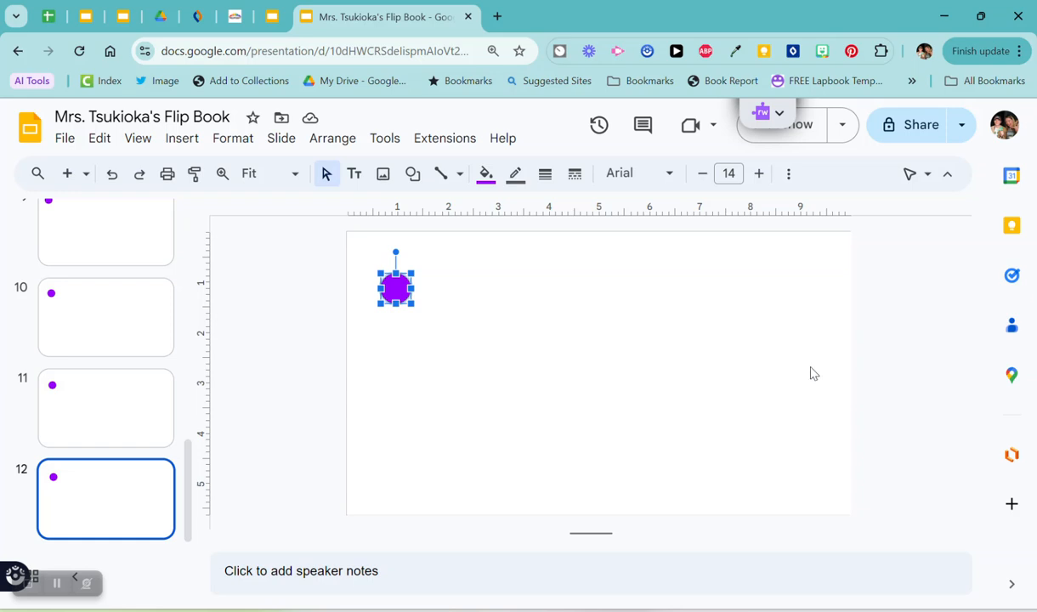
Duplicate slide 12 and nudge the purple circle one increment down and one to the right on slide 13.
{"action": "left_click", "coordinate": [105, 500]}
{"action": "right_click", "coordinate": [104, 498]}
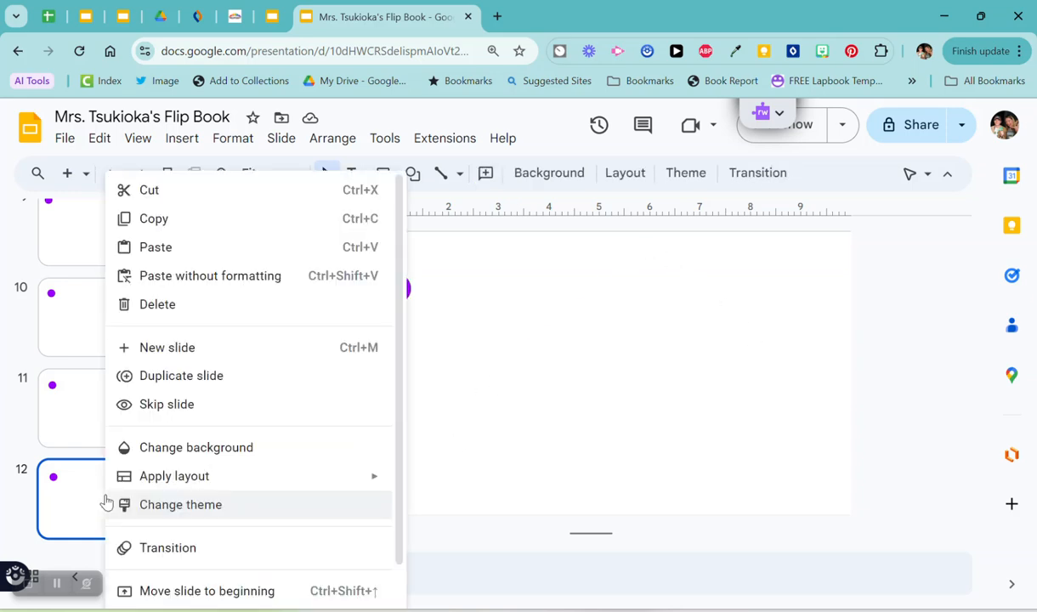
{"action": "left_click", "coordinate": [177, 375]}
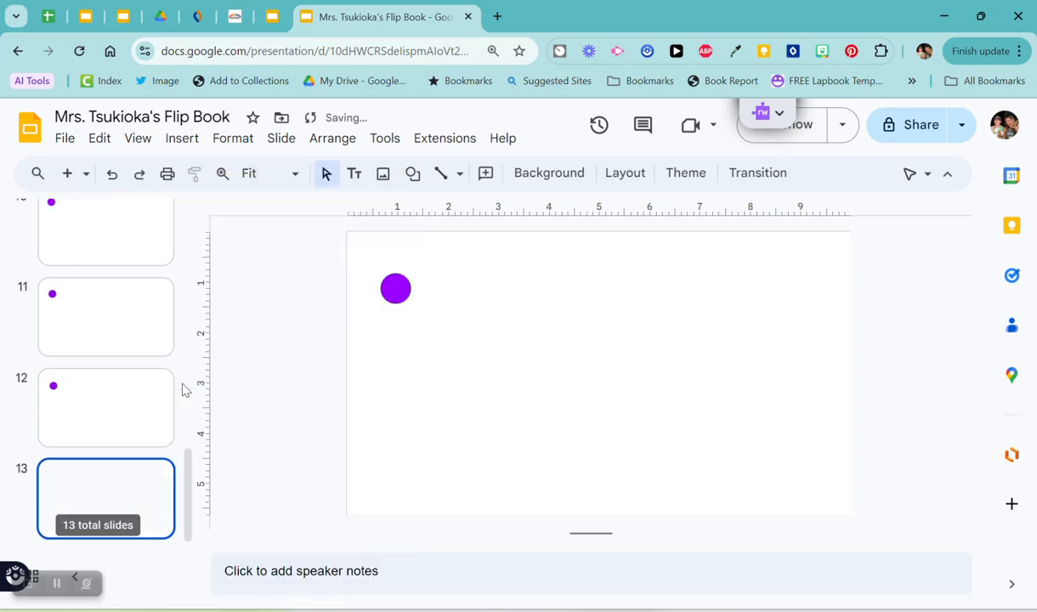
{"action": "left_click", "coordinate": [394, 287]}
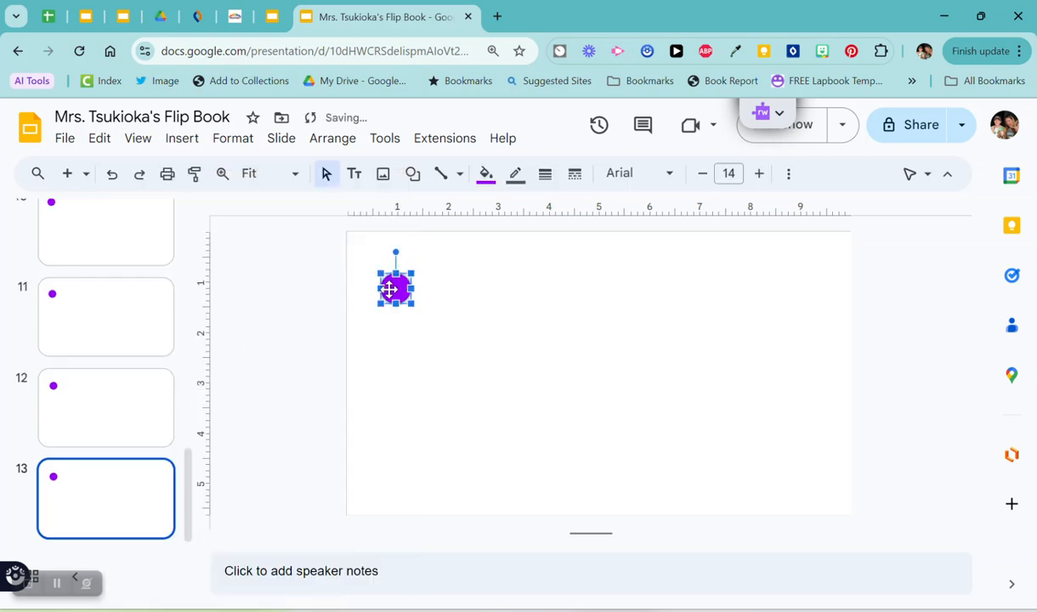
{"action": "left_click_drag", "start_coordinate": [389, 292], "coordinate": [392, 296]}
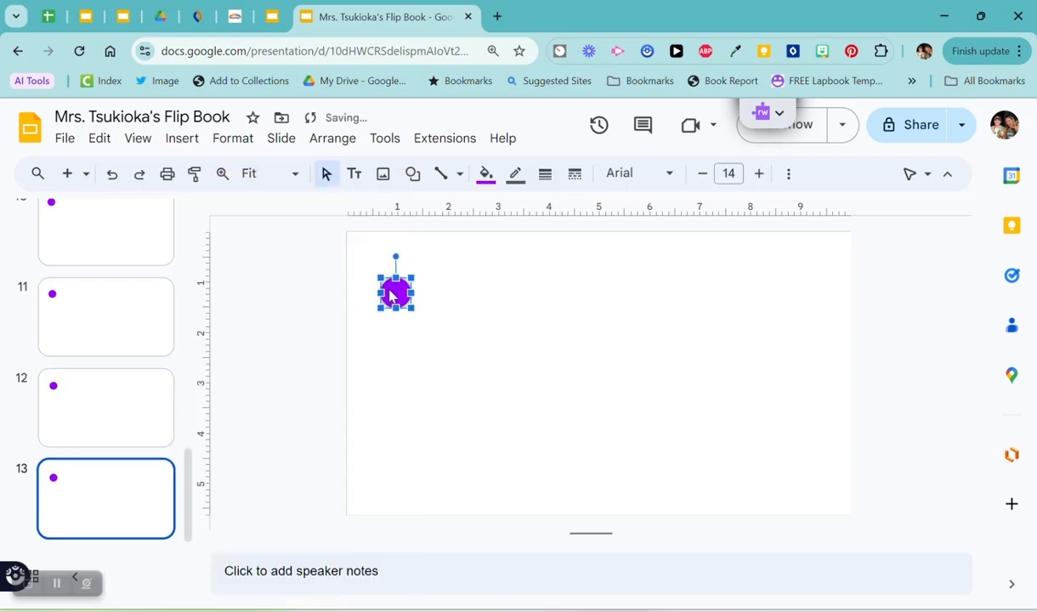
{"action": "key", "text": "Right"}
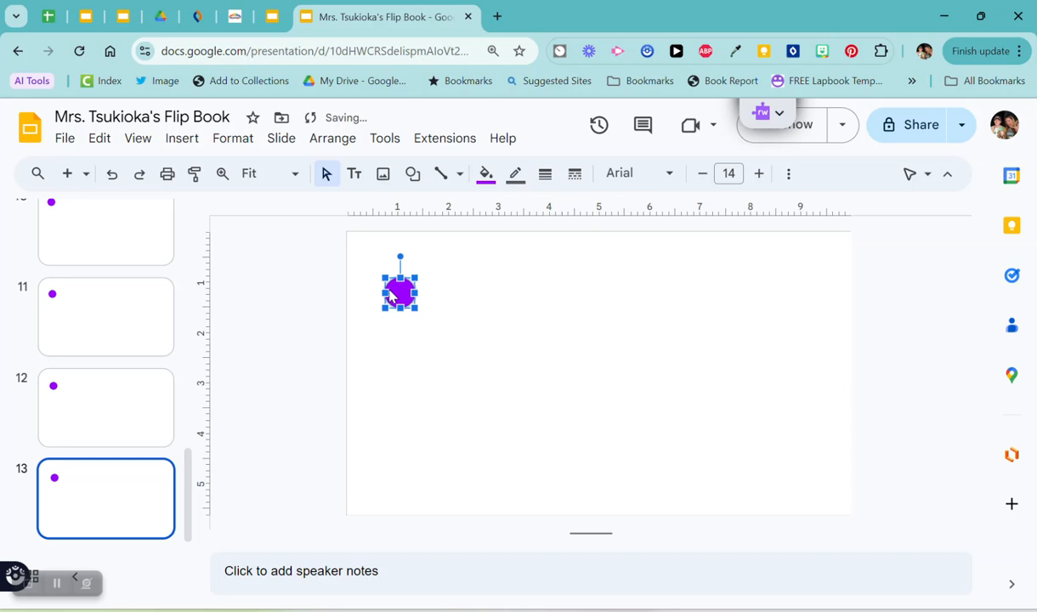
Duplicate slide 13 and shift the purple circle slightly down and to the right on slide 14.
{"action": "right_click", "coordinate": [136, 481]}
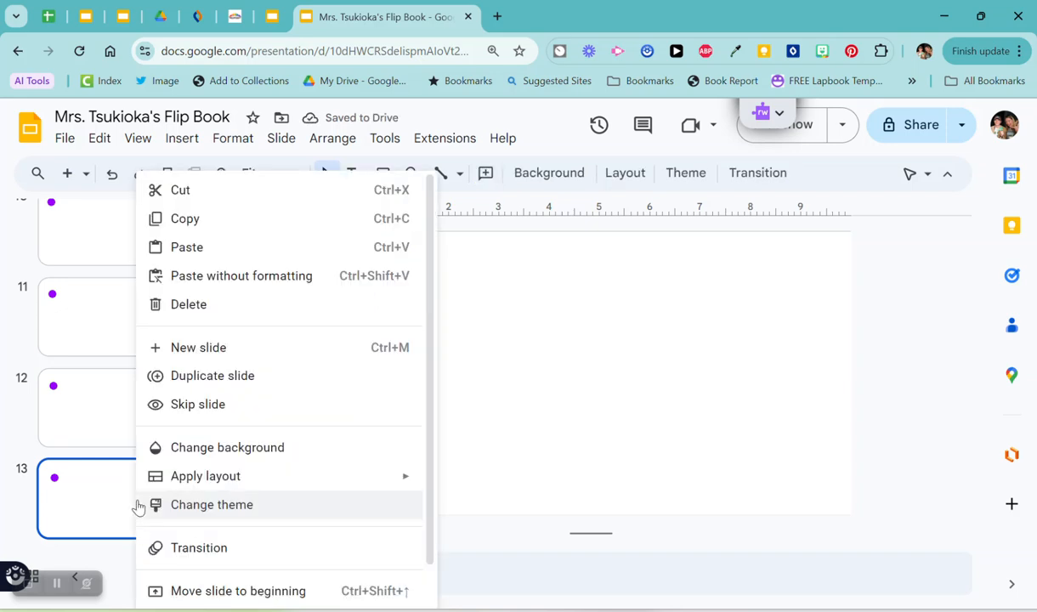
{"action": "left_click", "coordinate": [196, 377]}
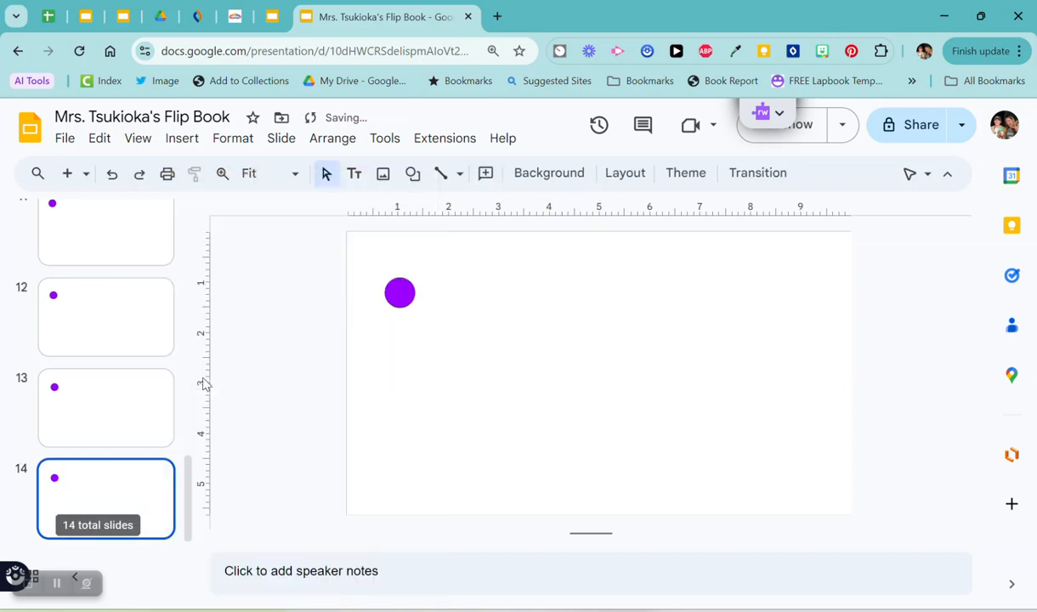
{"action": "left_click", "coordinate": [397, 292]}
{"action": "left_click_drag", "start_coordinate": [398, 302], "coordinate": [402, 305]}
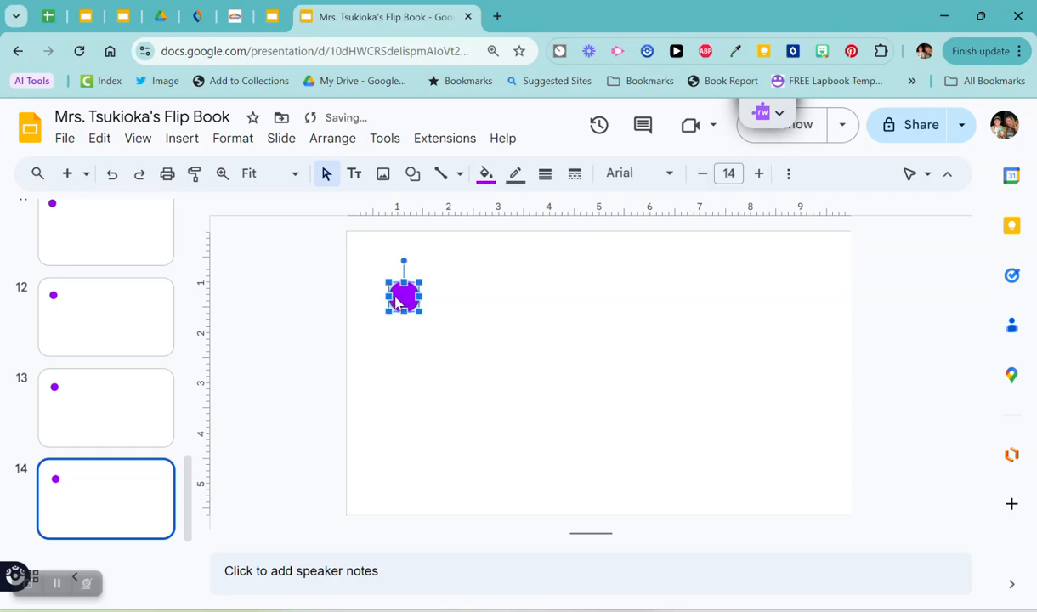
Duplicate slide 14 and shift the purple circle slightly down and to the right on slide 15.
{"action": "left_click", "coordinate": [123, 509]}
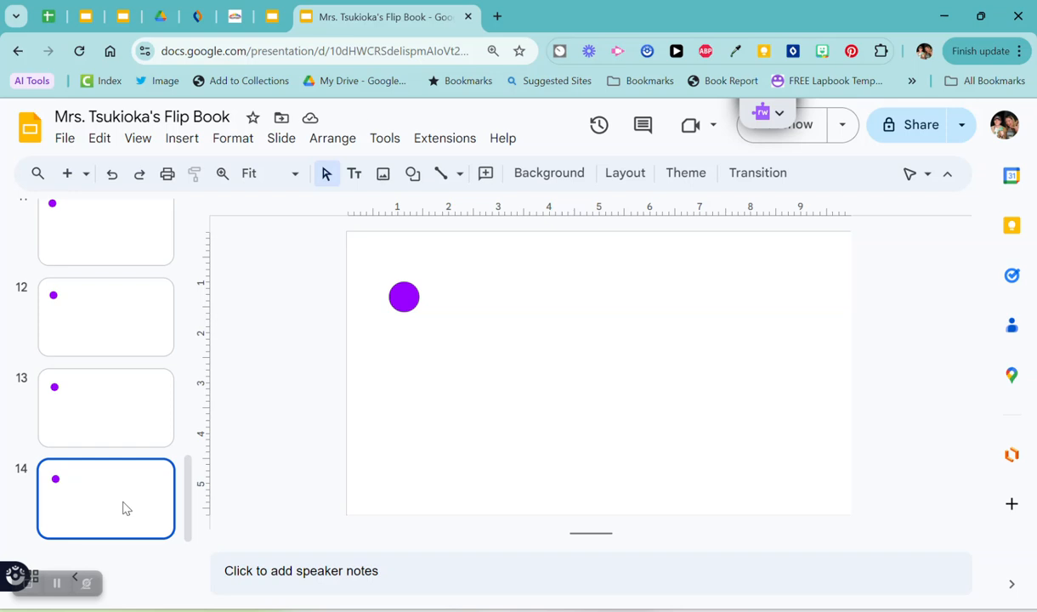
{"action": "key", "text": "ctrl+d"}
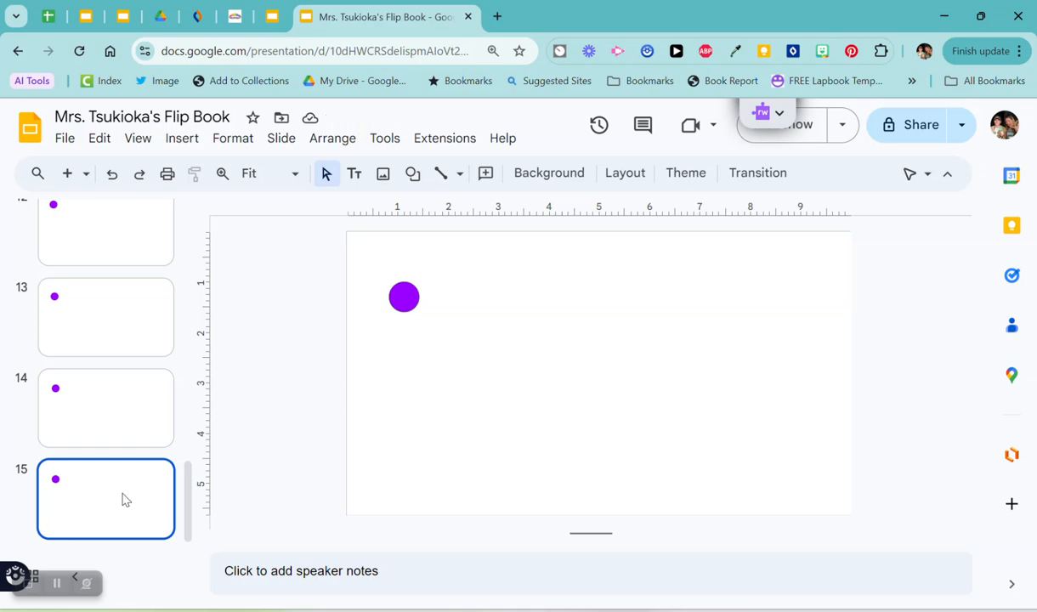
{"action": "key", "text": "Tab"}
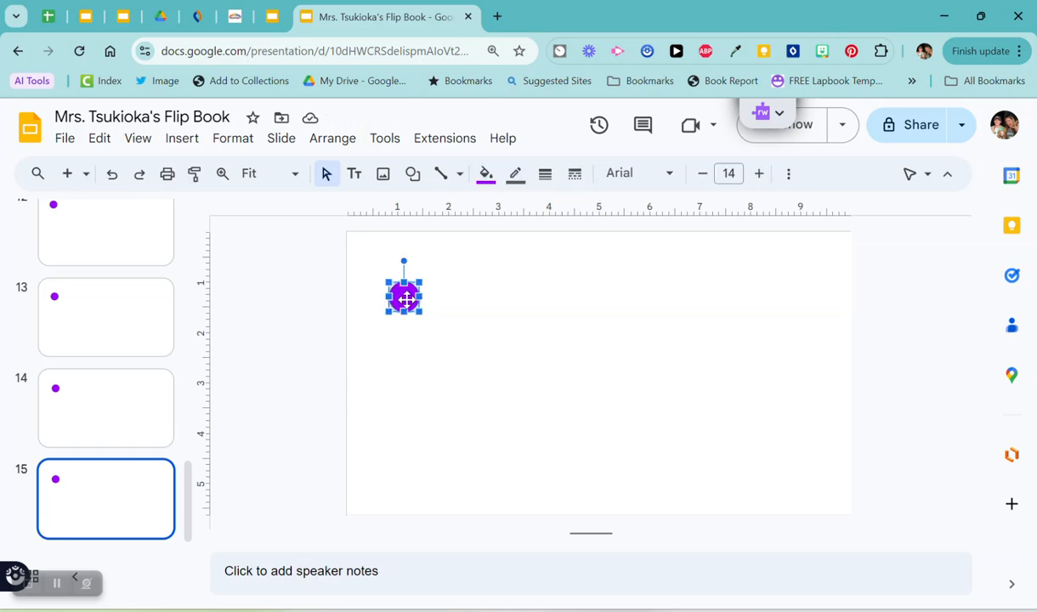
{"action": "left_click_drag", "start_coordinate": [405, 298], "coordinate": [409, 299]}
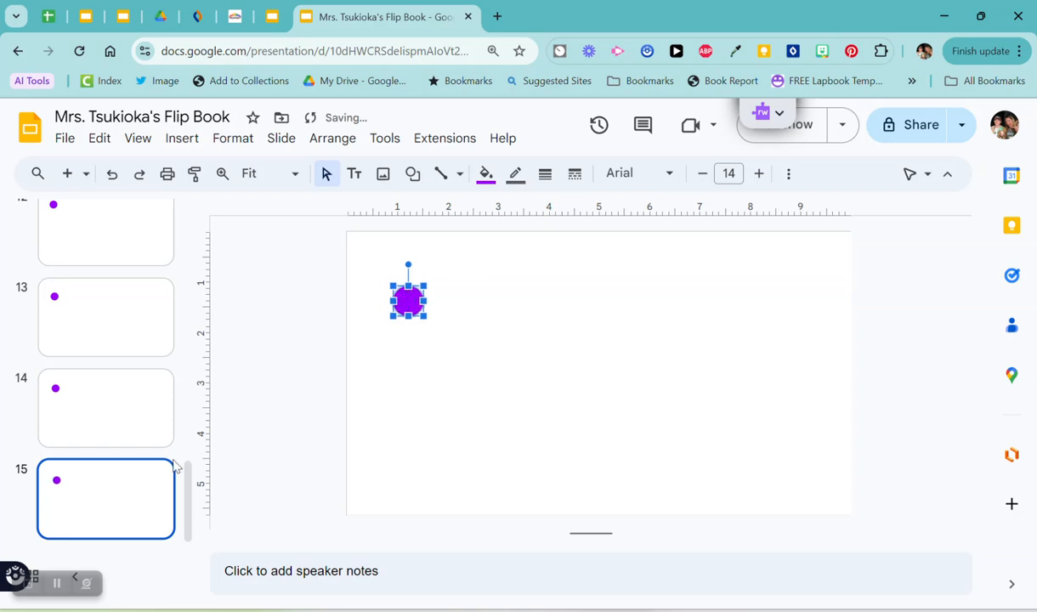
Duplicate slide 15 and nudge the purple circle one increment down and one to the right on slide 16.
{"action": "left_click", "coordinate": [88, 515]}
{"action": "key", "text": "ctrl+d"}
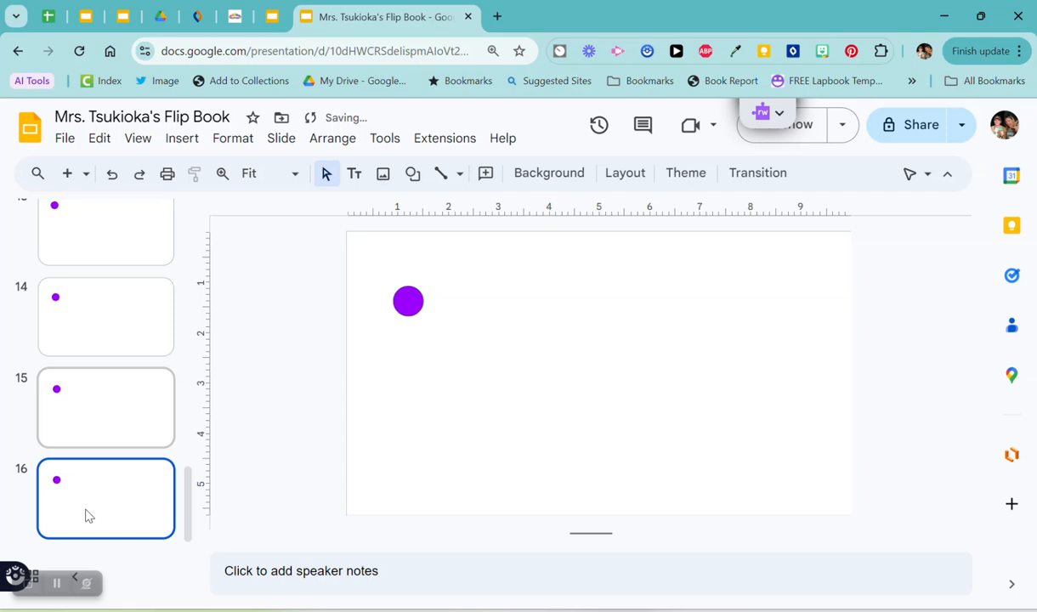
{"action": "key", "text": "Tab"}
{"action": "key", "text": "Down"}
{"action": "key", "text": "Right"}
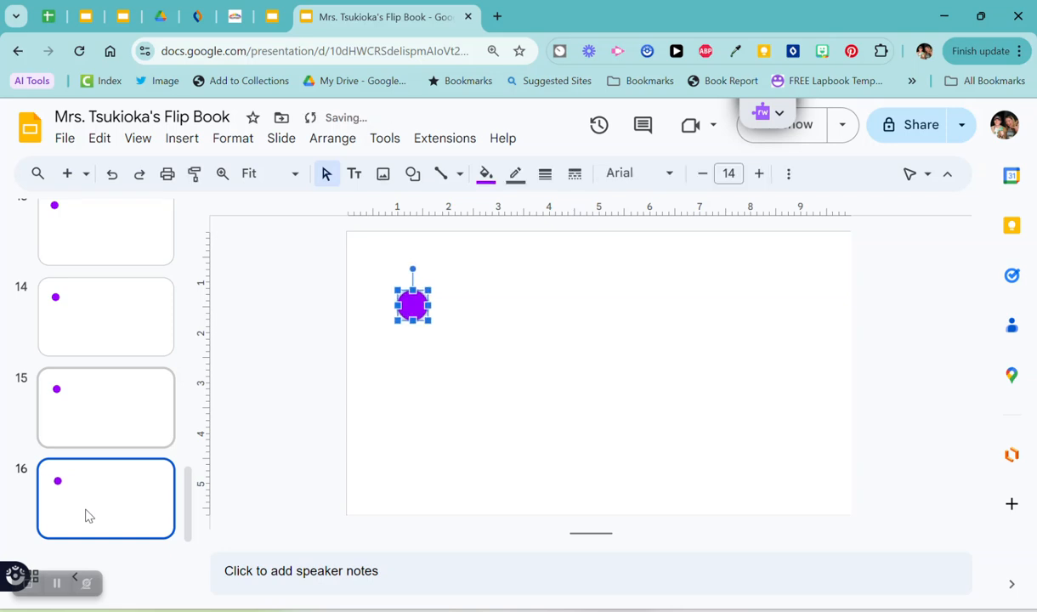
{"action": "key", "text": "Escape"}
Duplicate slide 16 and nudge the purple circle one increment down and one to the right on slide 17.
{"action": "key", "text": "ctrl+d"}
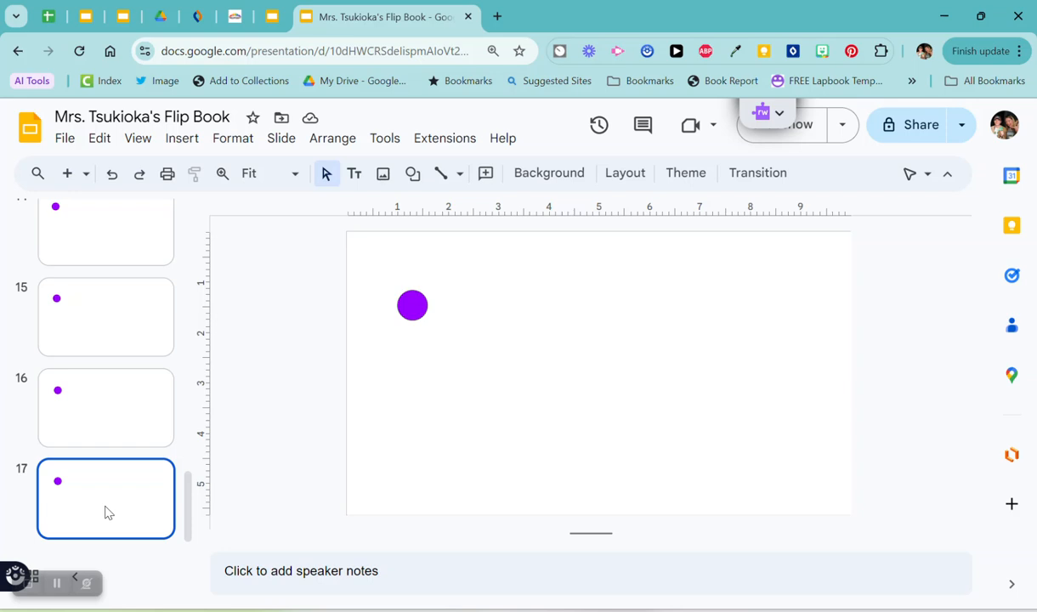
{"action": "key", "text": "Tab"}
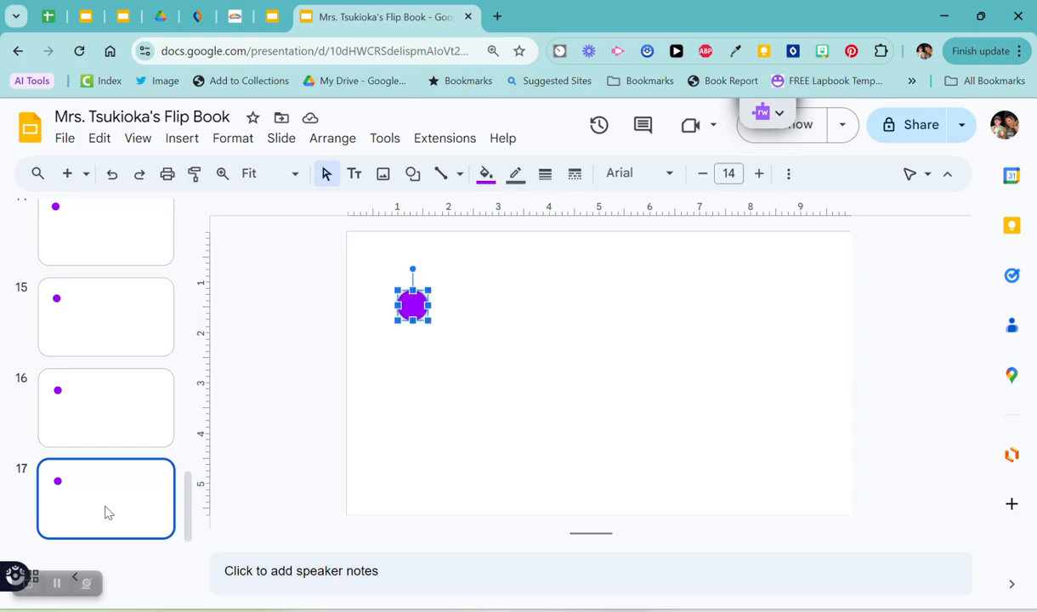
{"action": "key", "text": "Down"}
{"action": "key", "text": "Right"}
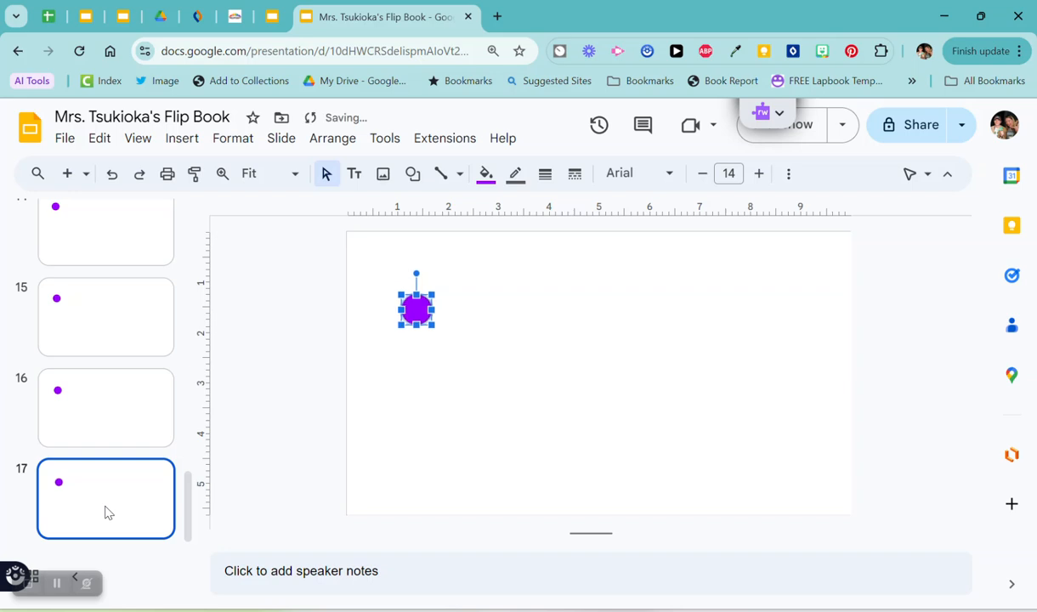
{"action": "key", "text": "Escape"}
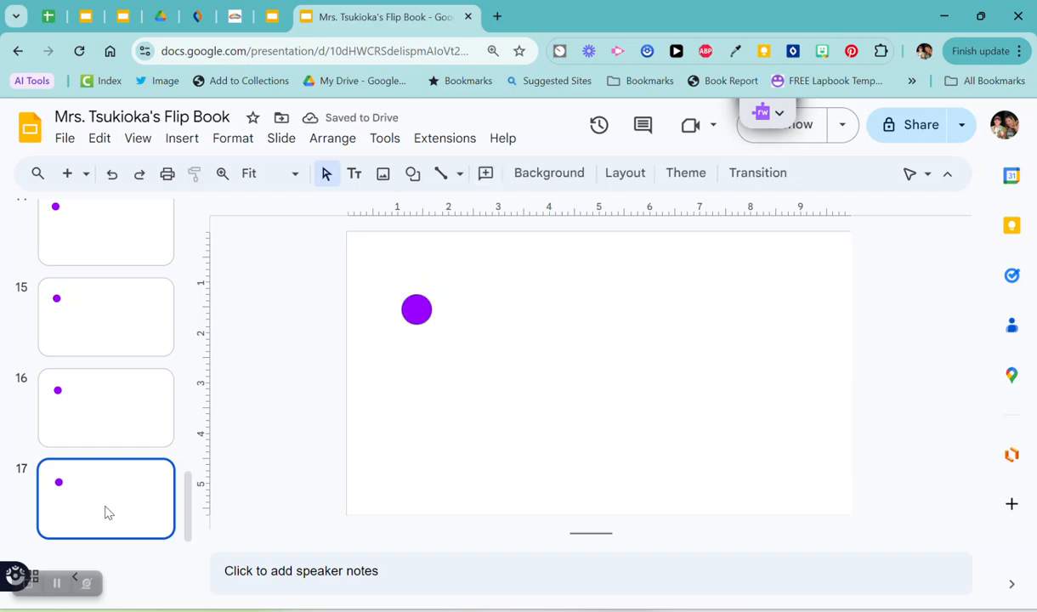
Duplicate slide 17 and nudge the purple circle one increment down and one to the right on slide 18.
{"action": "key", "text": "ctrl+d"}
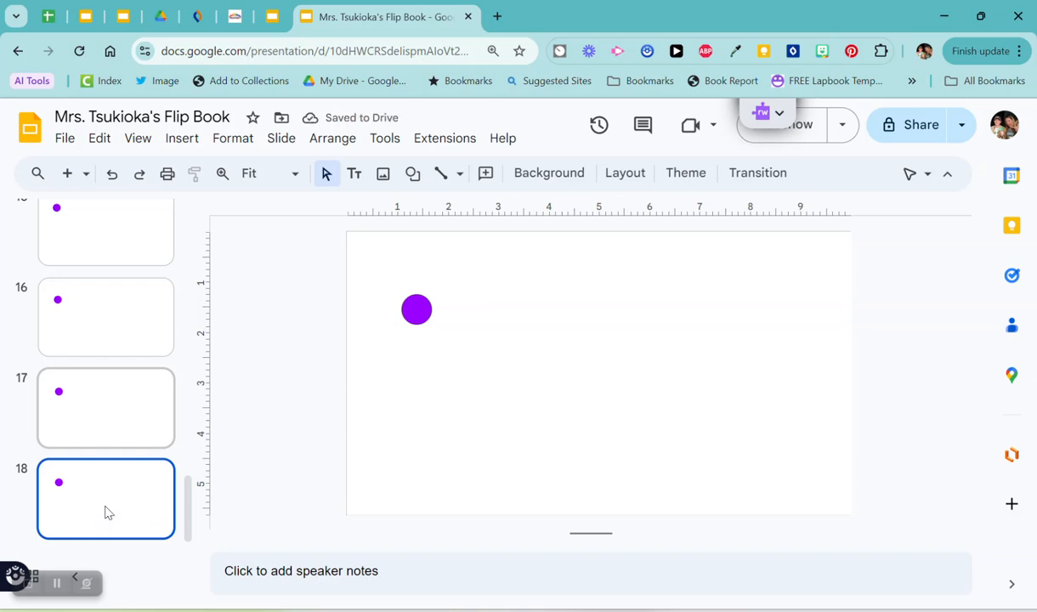
{"action": "key", "text": "Tab"}
{"action": "key", "text": "Down"}
{"action": "key", "text": "Right"}
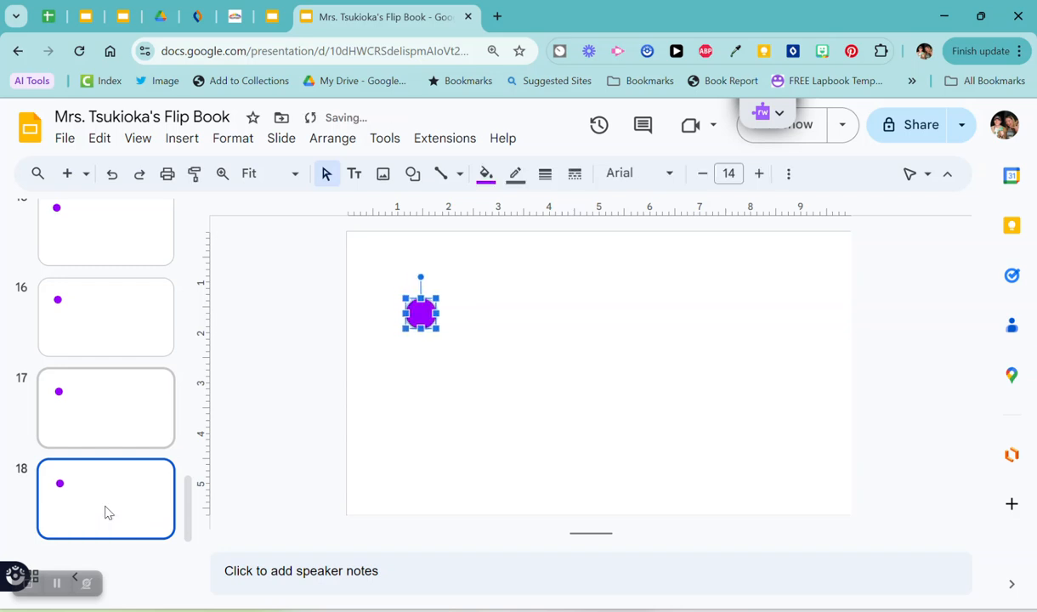
Duplicate slide 18 and nudge the purple circle one increment down and one to the right on slide 19.
{"action": "left_click", "coordinate": [107, 512]}
{"action": "key", "text": "ctrl+d"}
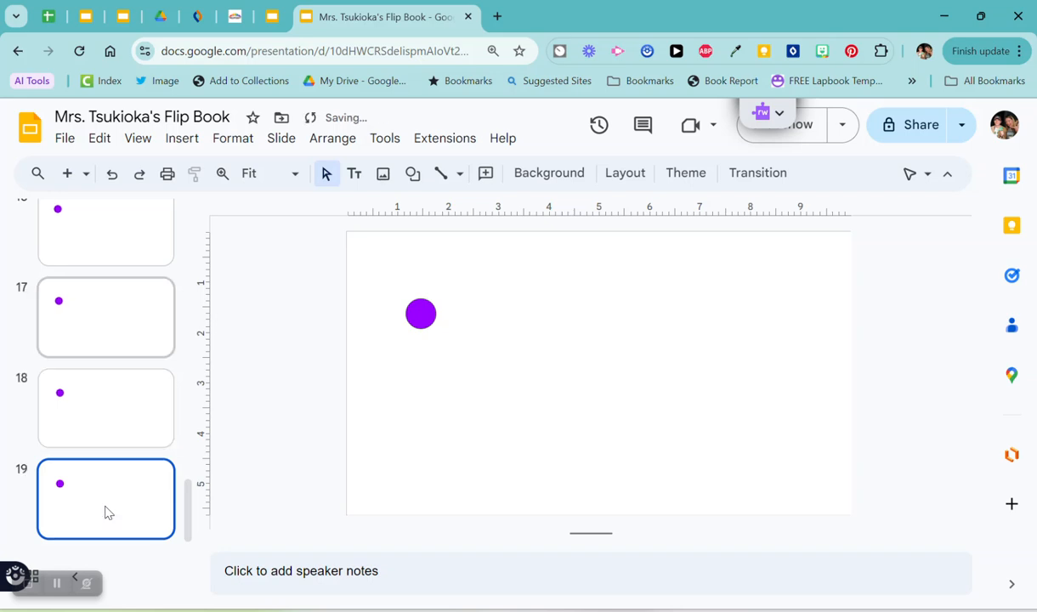
{"action": "key", "text": "Tab"}
{"action": "key", "text": "Down"}
{"action": "key", "text": "Right"}
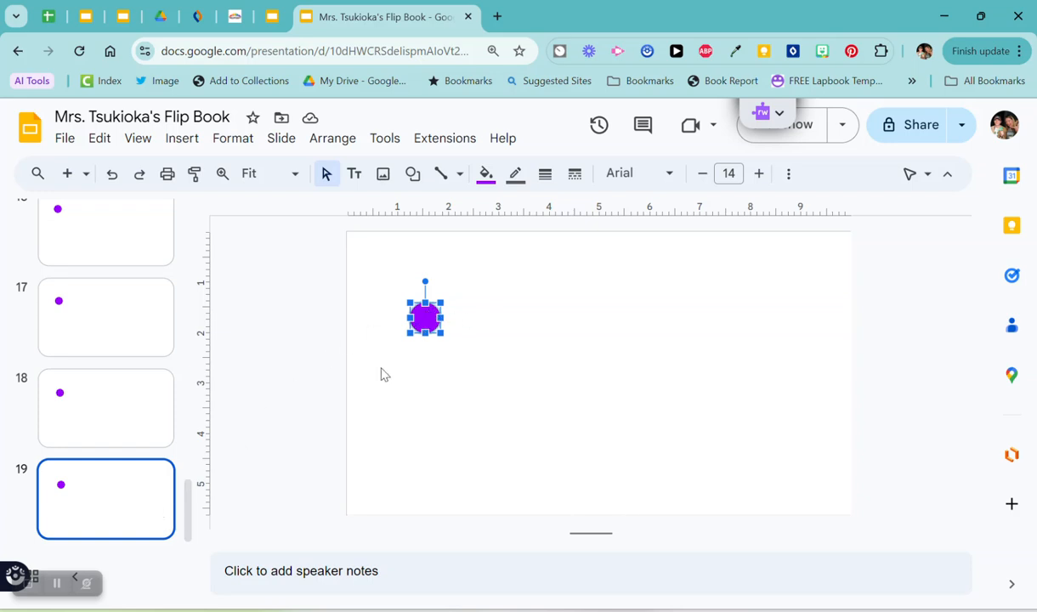
Duplicate slide 19 and nudge the purple circle one increment down and one to the right on slide 20.
{"action": "left_click", "coordinate": [122, 503]}
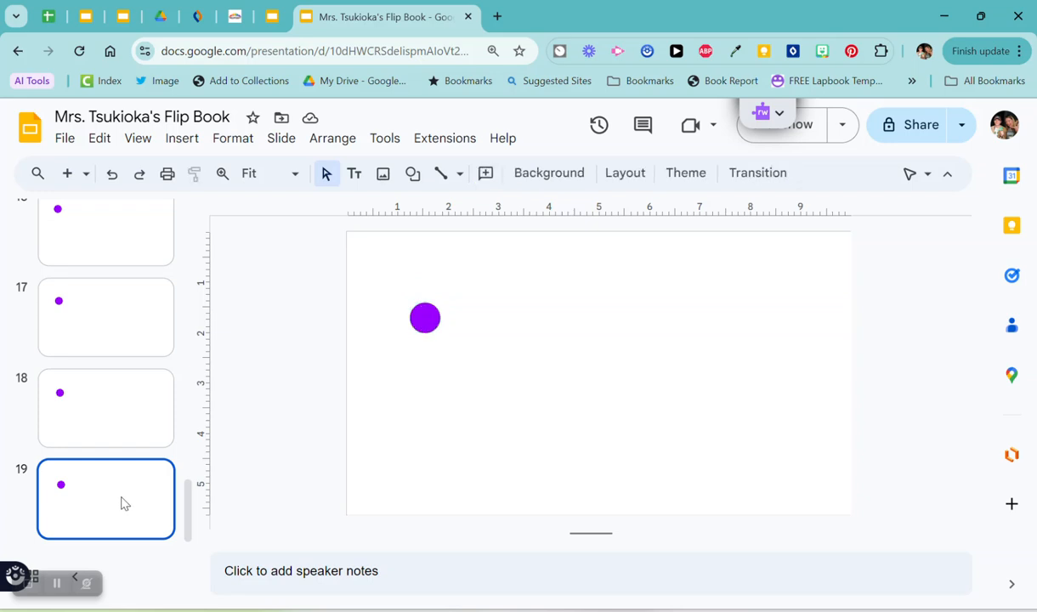
{"action": "key", "text": "ctrl+d"}
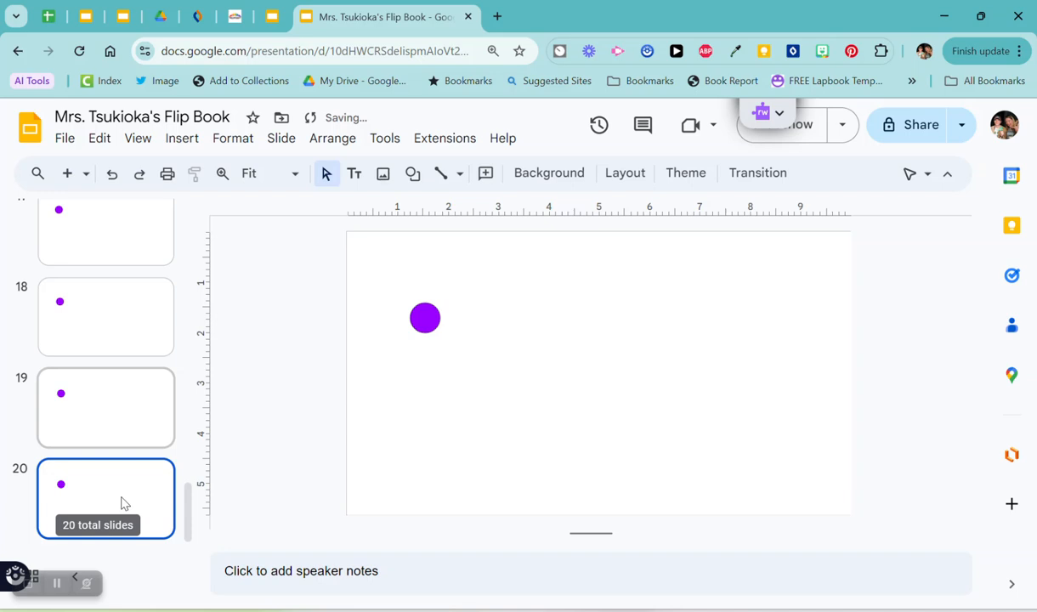
{"action": "key", "text": "Down"}
{"action": "key", "text": "Down"}
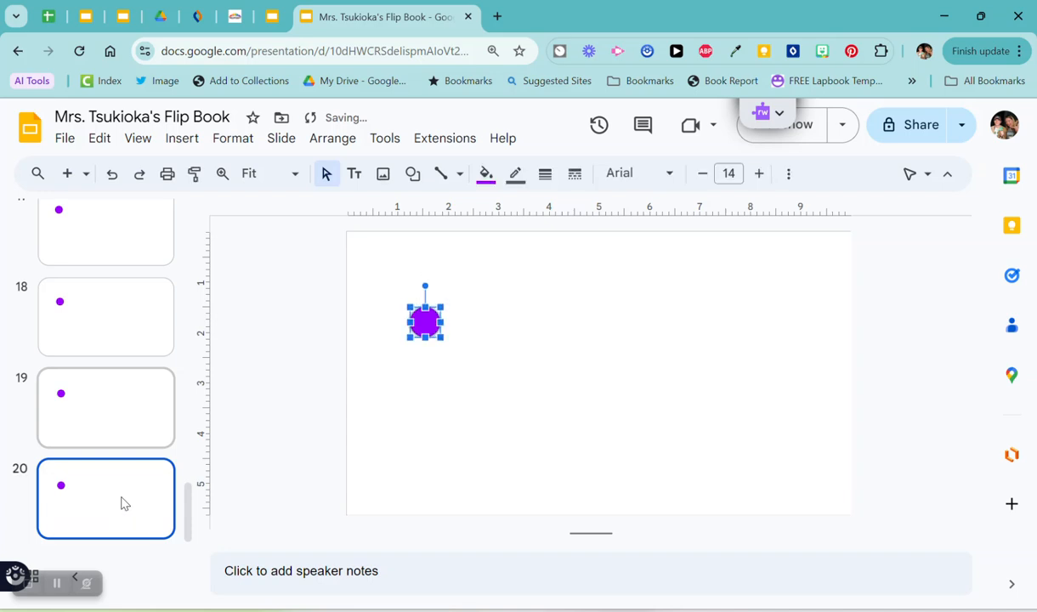
{"action": "key", "text": "Right"}
{"action": "key", "text": "Right"}
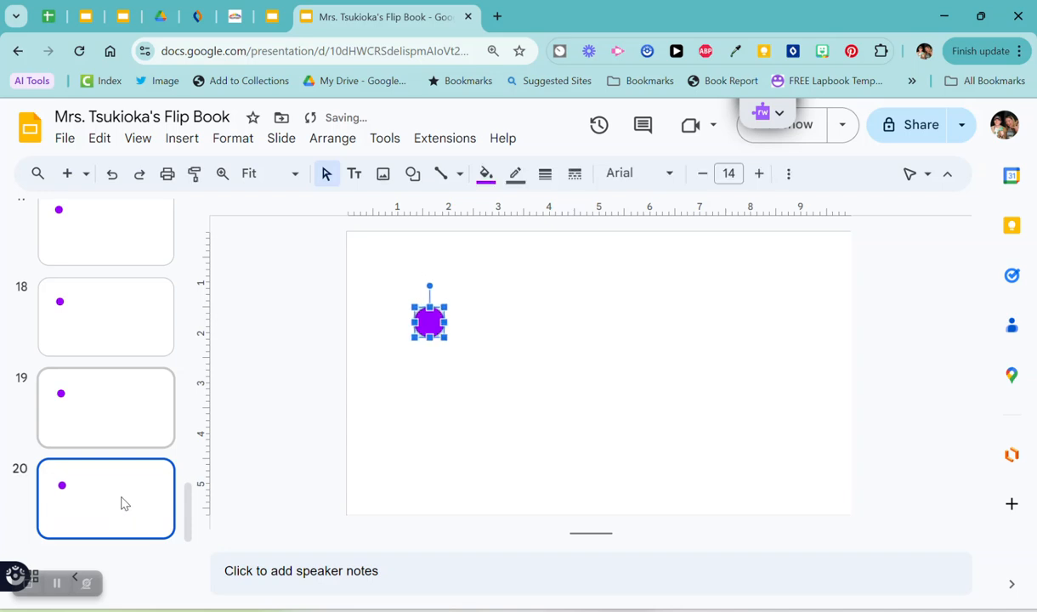
{"action": "key", "text": "Escape"}
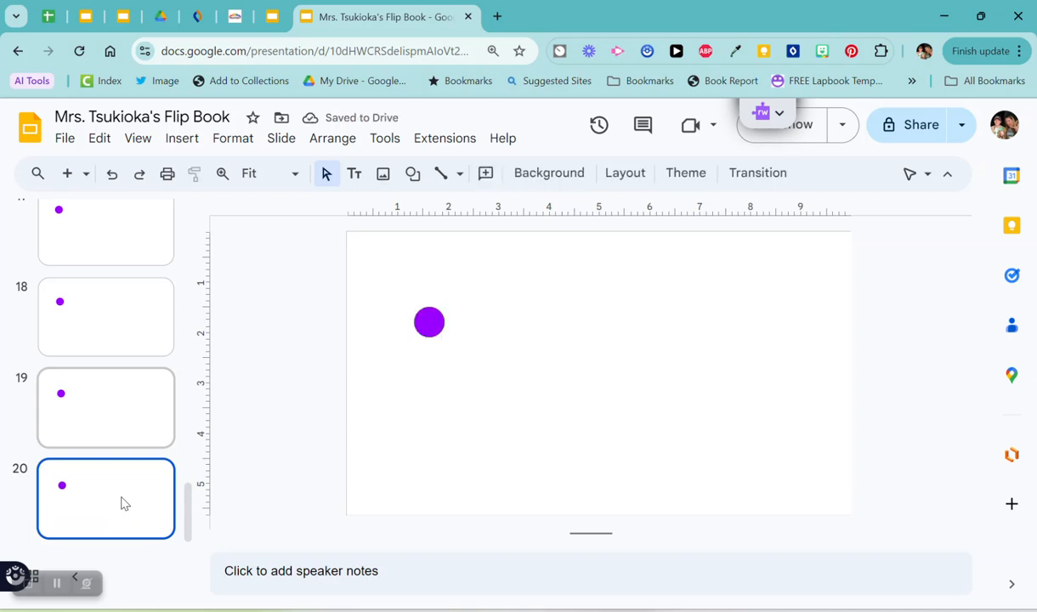
Duplicate slide 20 and nudge the purple circle one increment down and one to the right on slide 21.
{"action": "key", "text": "ctrl+d"}
{"action": "key", "text": "Tab"}
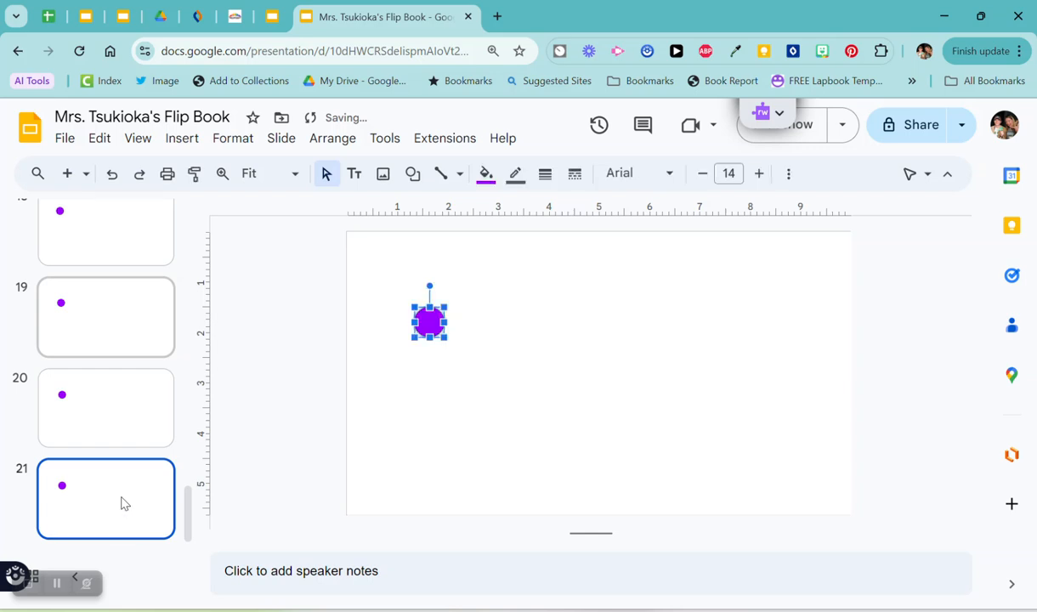
{"action": "key", "text": "Down"}
{"action": "key", "text": "Down"}
{"action": "key", "text": "Right"}
{"action": "key", "text": "Right"}
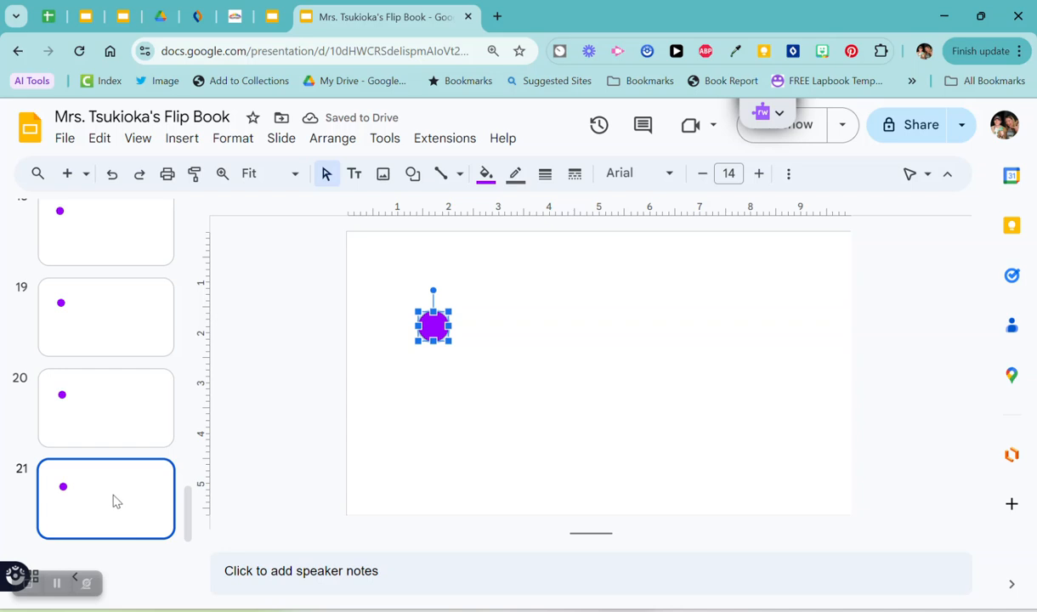
Duplicate slide 21 and nudge the purple circle one increment down and one to the right on slide 22.
{"action": "right_click", "coordinate": [115, 499]}
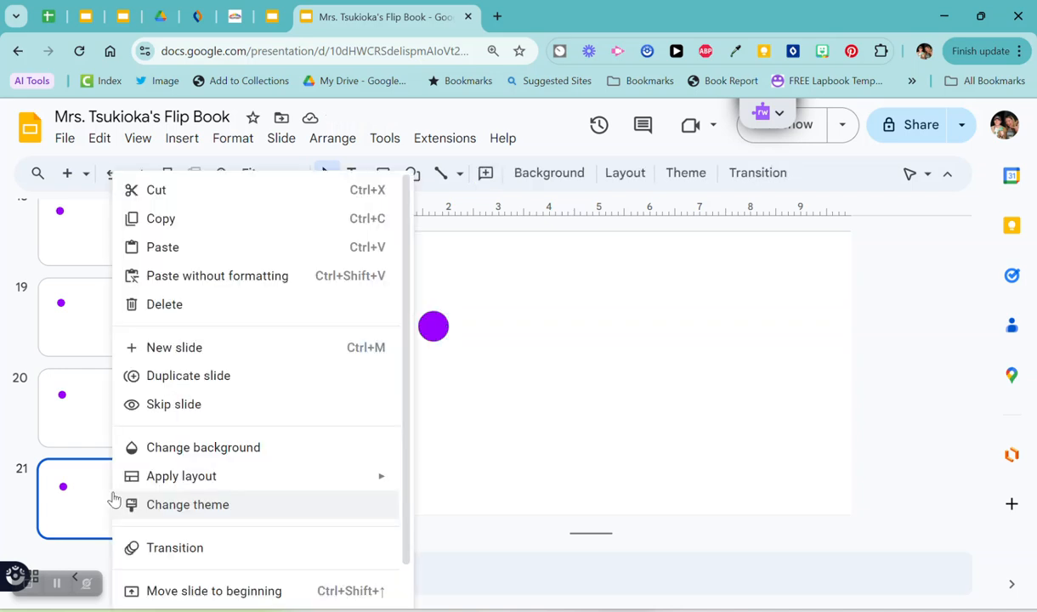
{"action": "left_click", "coordinate": [202, 375]}
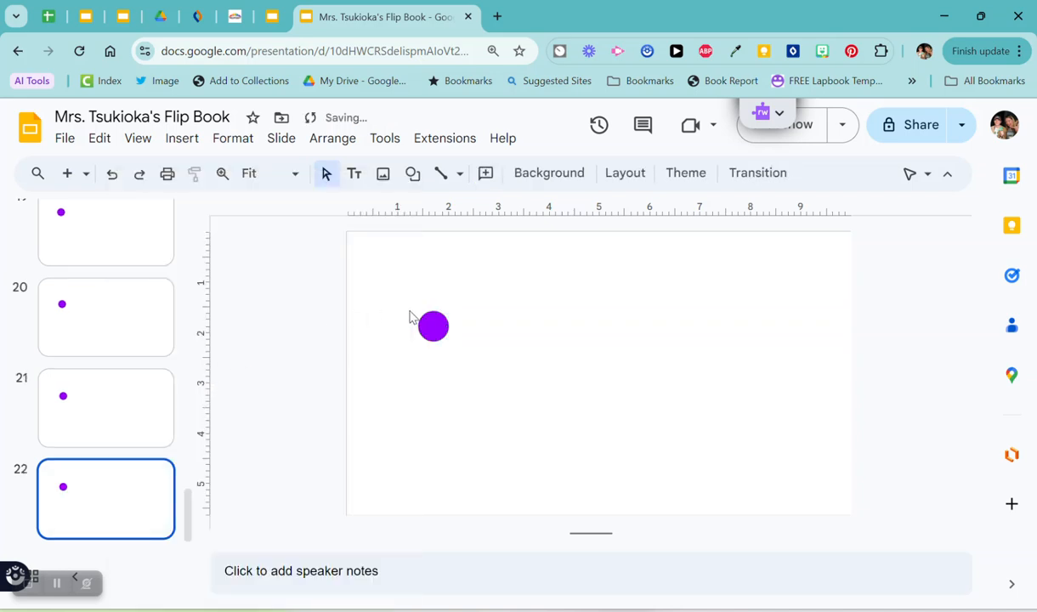
{"action": "left_click", "coordinate": [440, 326]}
{"action": "key", "text": "Down"}
{"action": "key", "text": "Right"}
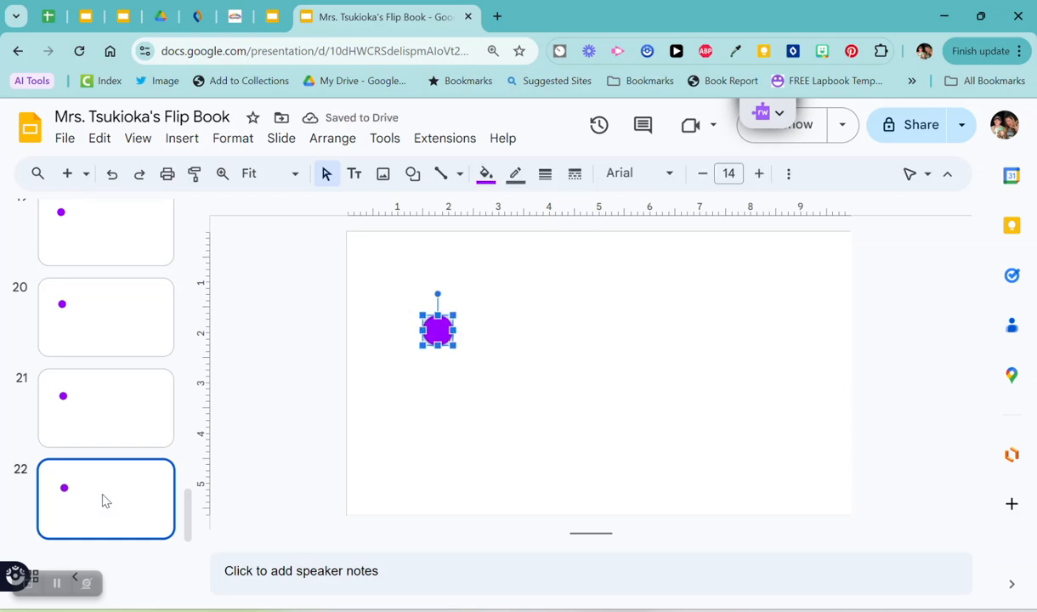
Review the slide thumbnails from the latest slide back to the first ones to check the circle's gradual movement.
{"action": "scroll", "coordinate": [103, 501], "scroll_direction": "up", "scroll_amount": 3}
{"action": "scroll", "coordinate": [103, 500], "scroll_direction": "up", "scroll_amount": 3}
{"action": "scroll", "coordinate": [103, 501], "scroll_direction": "up", "scroll_amount": 4}
{"action": "scroll", "coordinate": [103, 500], "scroll_direction": "up", "scroll_amount": 3}
{"action": "scroll", "coordinate": [103, 500], "scroll_direction": "up", "scroll_amount": 1}
{"action": "scroll", "coordinate": [103, 500], "scroll_direction": "up", "scroll_amount": 1}
{"action": "scroll", "coordinate": [90, 370], "scroll_direction": "up", "scroll_amount": 2}
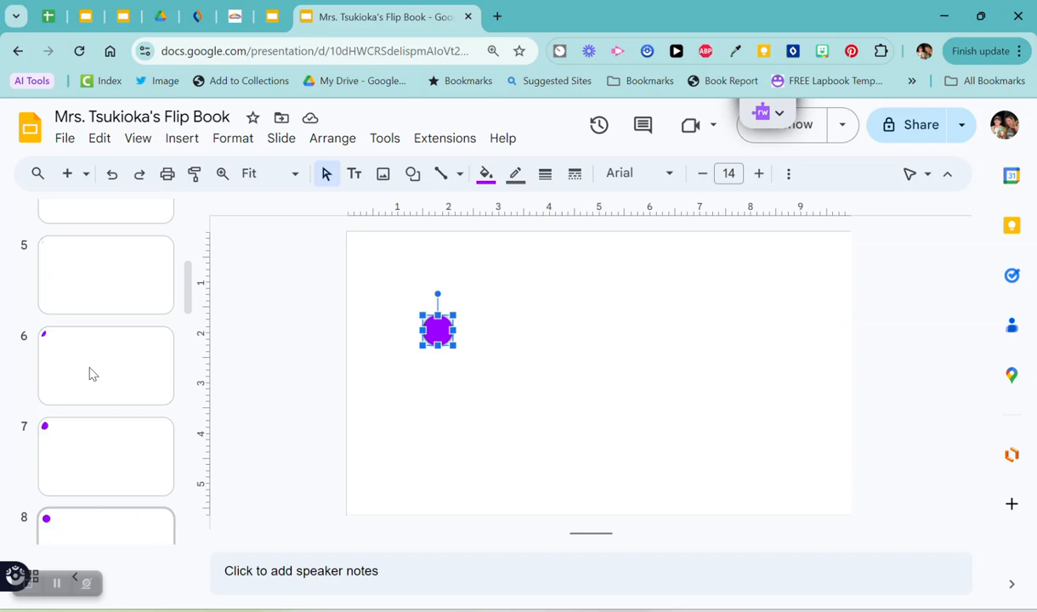
{"action": "scroll", "coordinate": [92, 374], "scroll_direction": "up", "scroll_amount": 5}
{"action": "scroll", "coordinate": [93, 374], "scroll_direction": "down", "scroll_amount": 1}
{"action": "scroll", "coordinate": [93, 374], "scroll_direction": "down", "scroll_amount": 6}
{"action": "scroll", "coordinate": [92, 374], "scroll_direction": "down", "scroll_amount": 5}
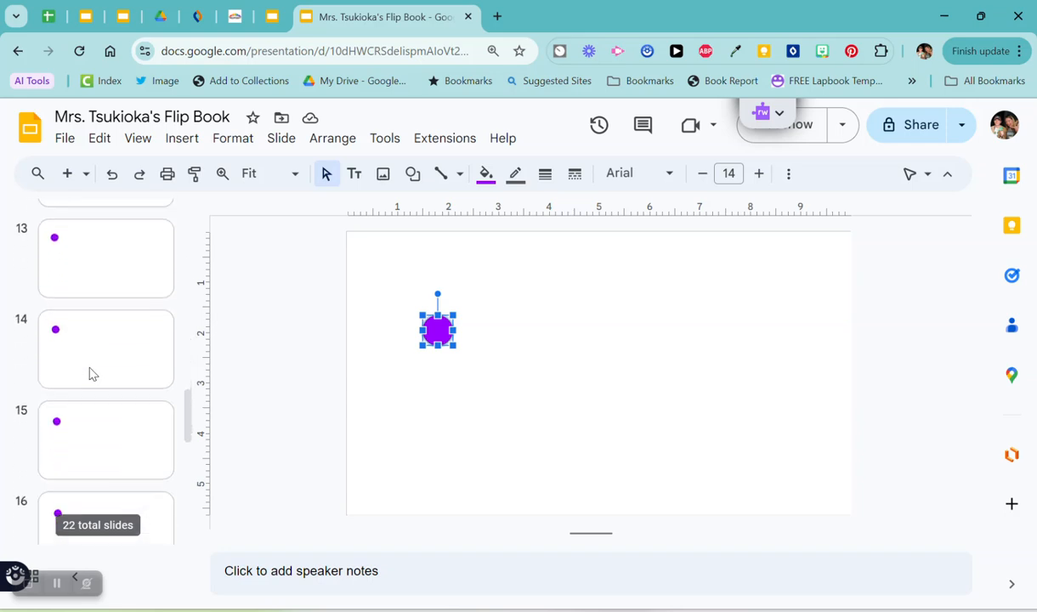
{"action": "scroll", "coordinate": [93, 373], "scroll_direction": "down", "scroll_amount": 1}
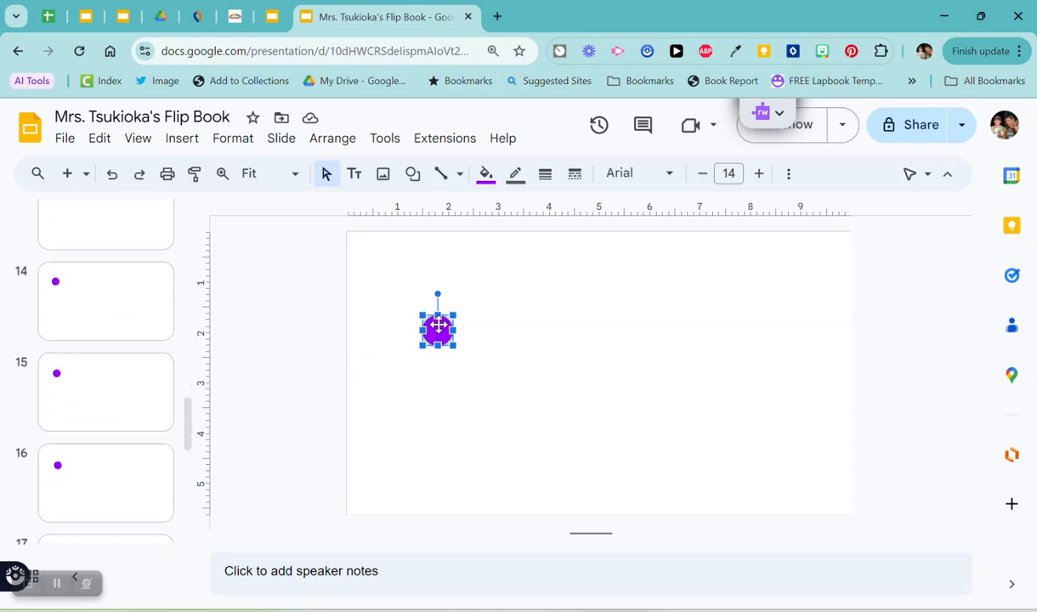
View the fill color choices for the purple circle on slide 22 and close them without picking a color.
{"action": "left_click", "coordinate": [486, 179]}
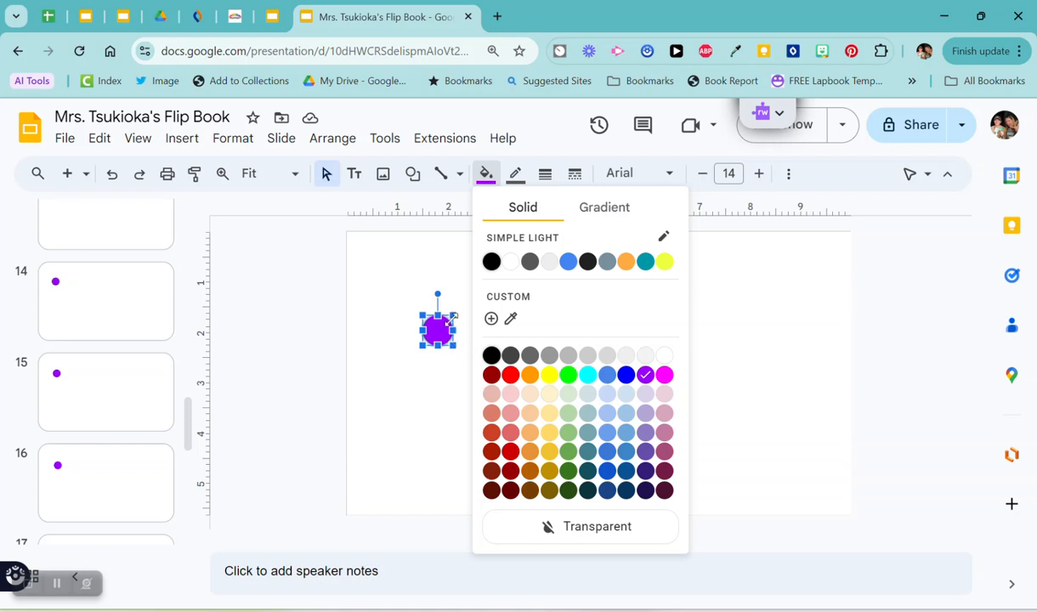
{"action": "left_click", "coordinate": [418, 273]}
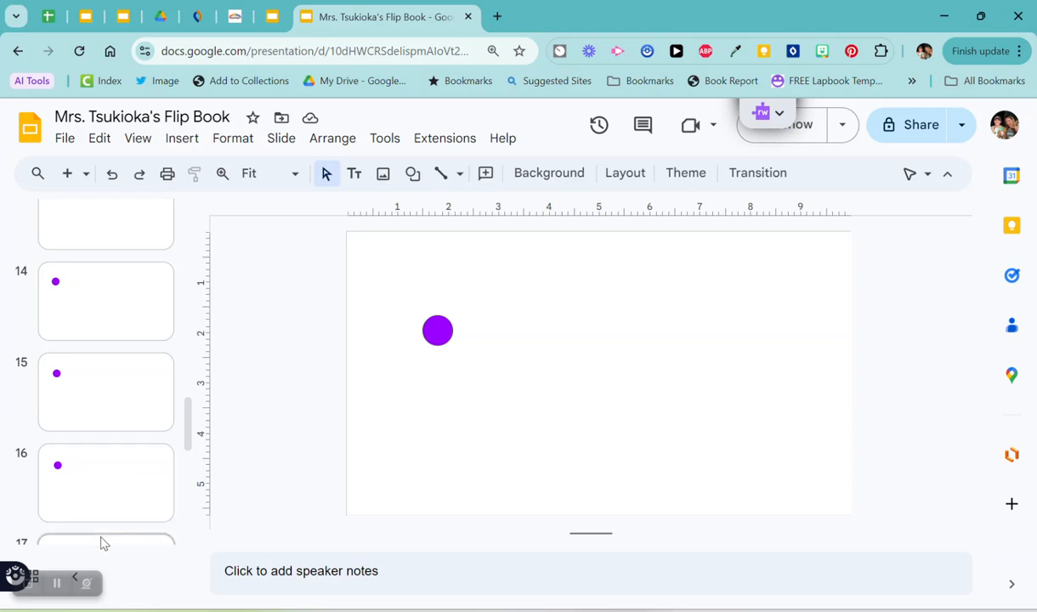
Return to the end of the slide list and select slide 22.
{"action": "scroll", "coordinate": [95, 488], "scroll_direction": "down", "scroll_amount": 1}
{"action": "scroll", "coordinate": [95, 490], "scroll_direction": "down", "scroll_amount": 5}
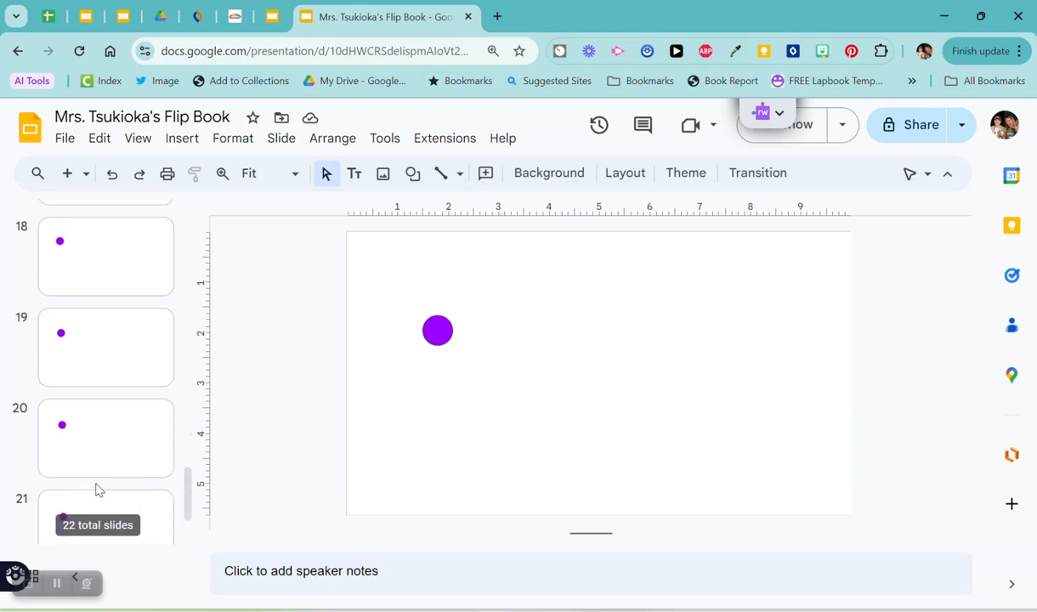
{"action": "left_click", "coordinate": [95, 489]}
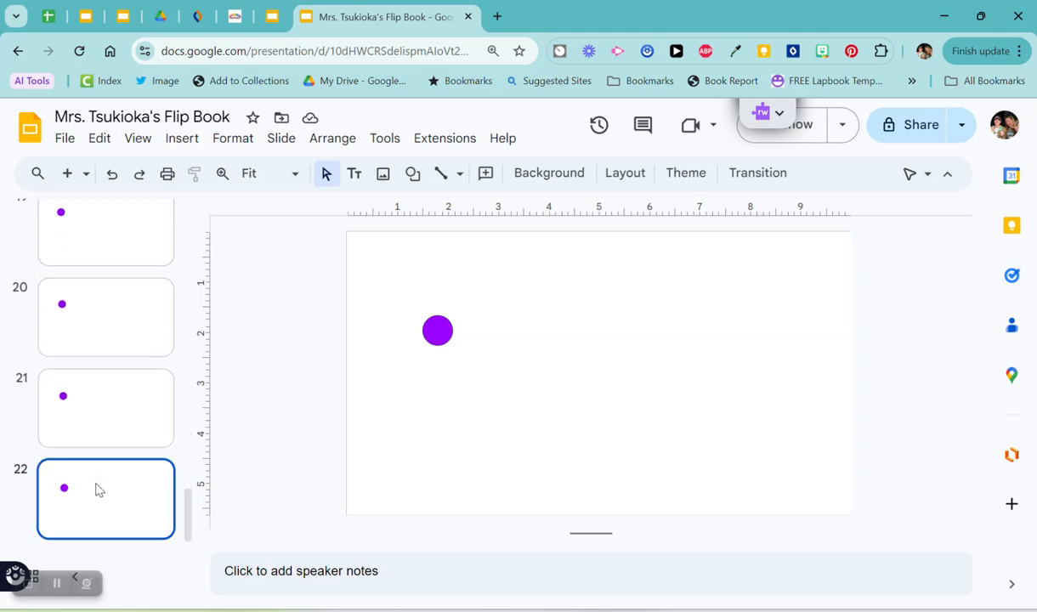